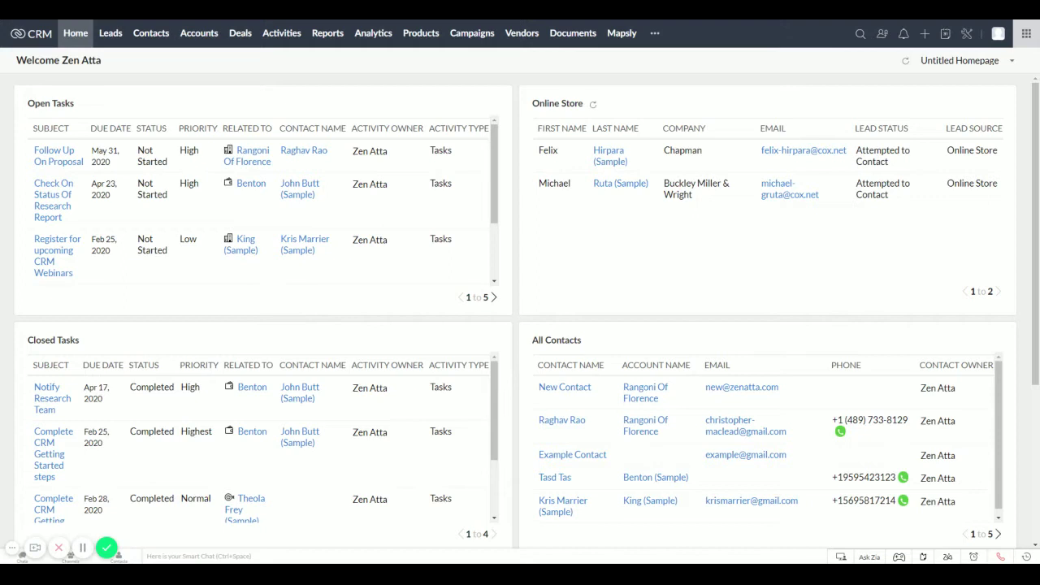
In the security control settings, create a profile named Sales, cloned from Administrator, with the description Sales Team
click(966, 35)
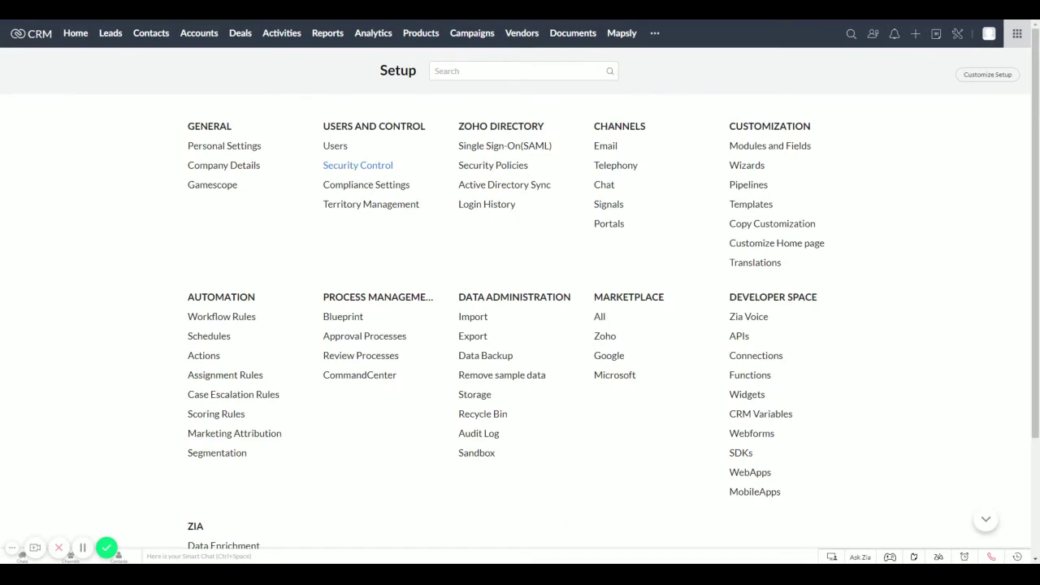
click(367, 171)
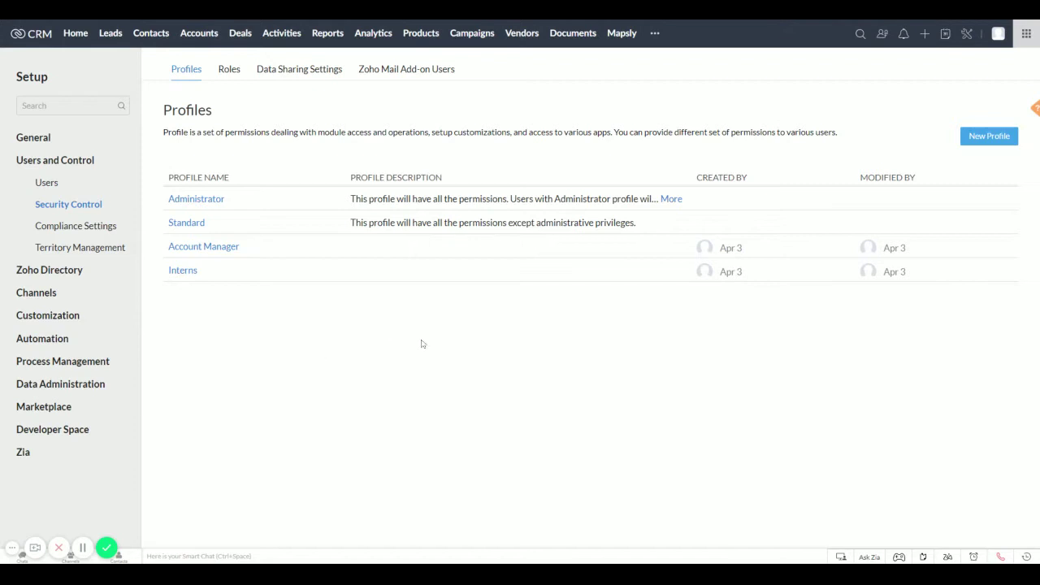
click(991, 138)
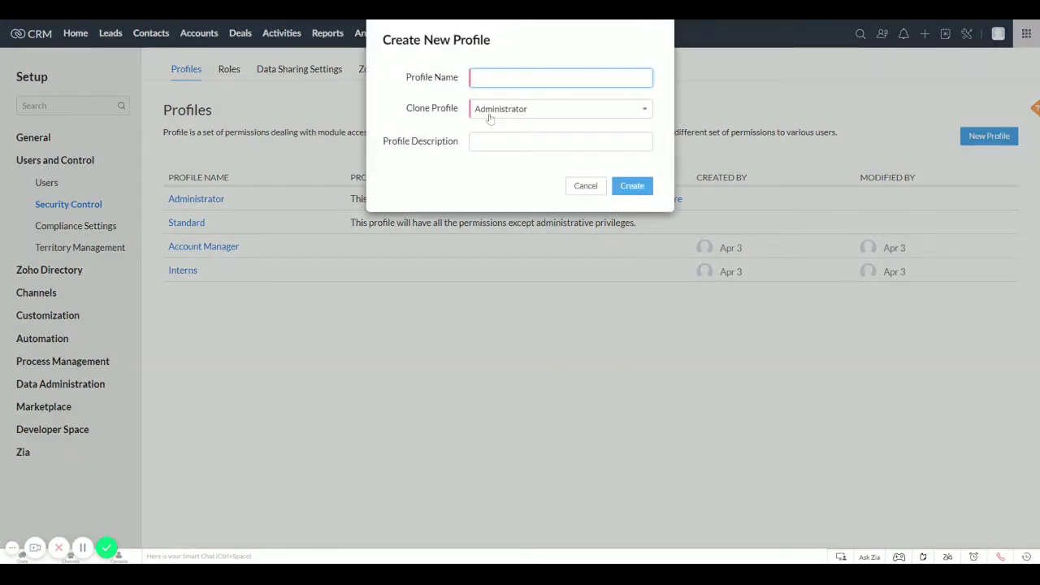
key(Tab)
key(Tab)
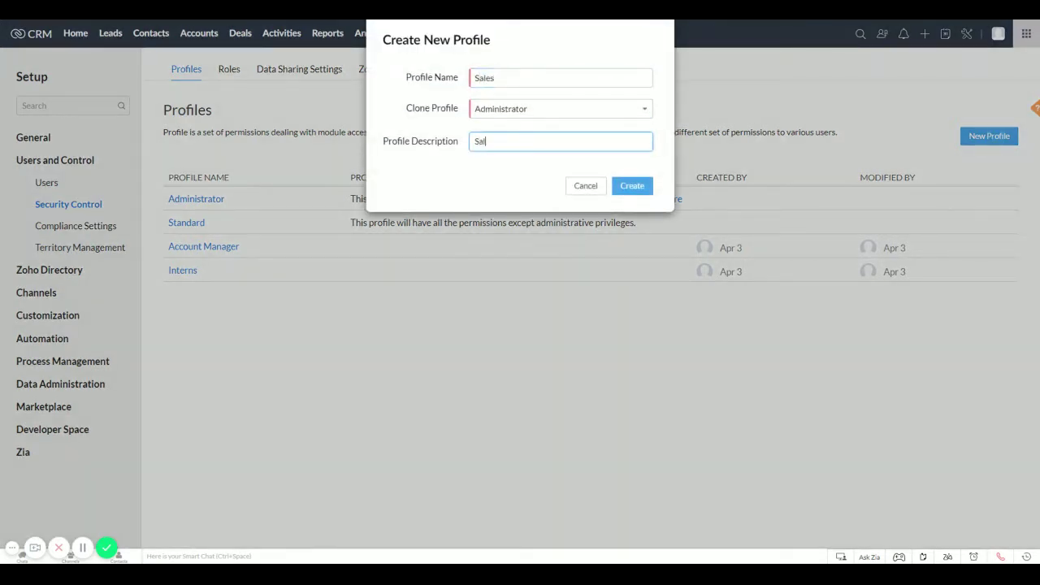
text(Sales Team)
click(641, 190)
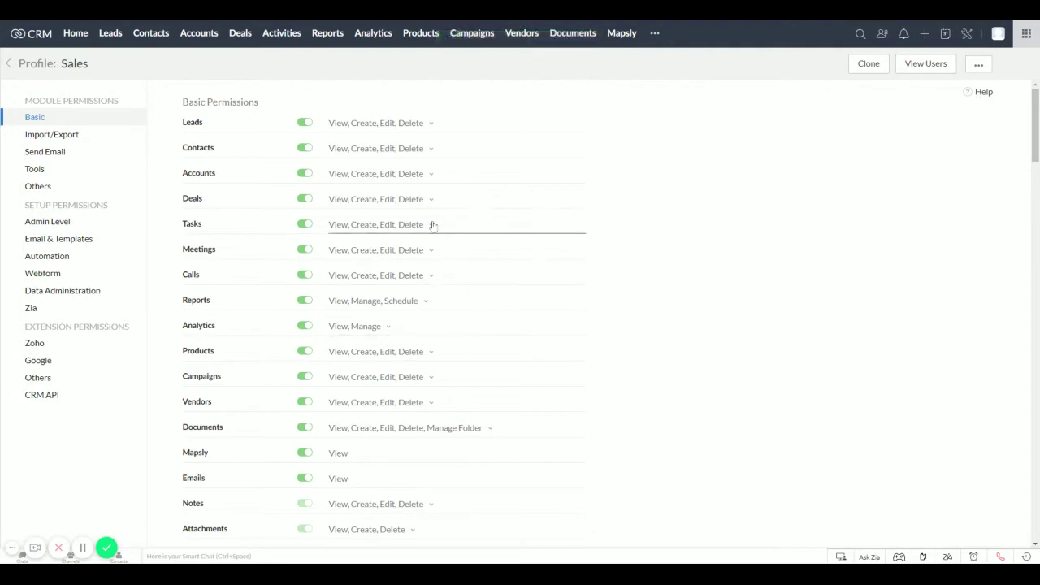
Remove the Delete permission for Leads and Contacts in the Sales profile, keeping View, Create and Edit
scroll(438, 236, down, 10)
scroll(437, 240, down, 15)
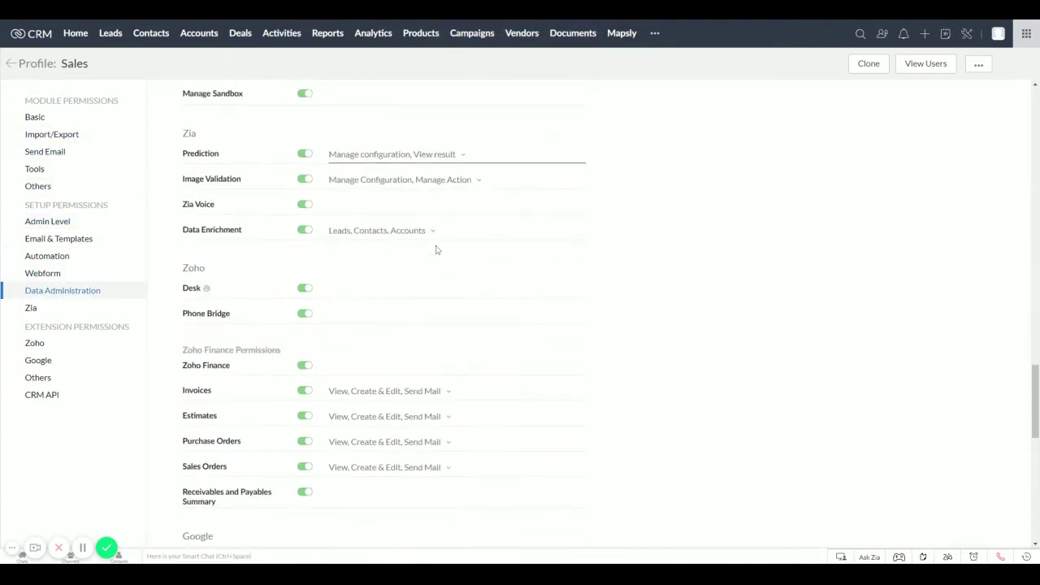
scroll(438, 248, up, 20)
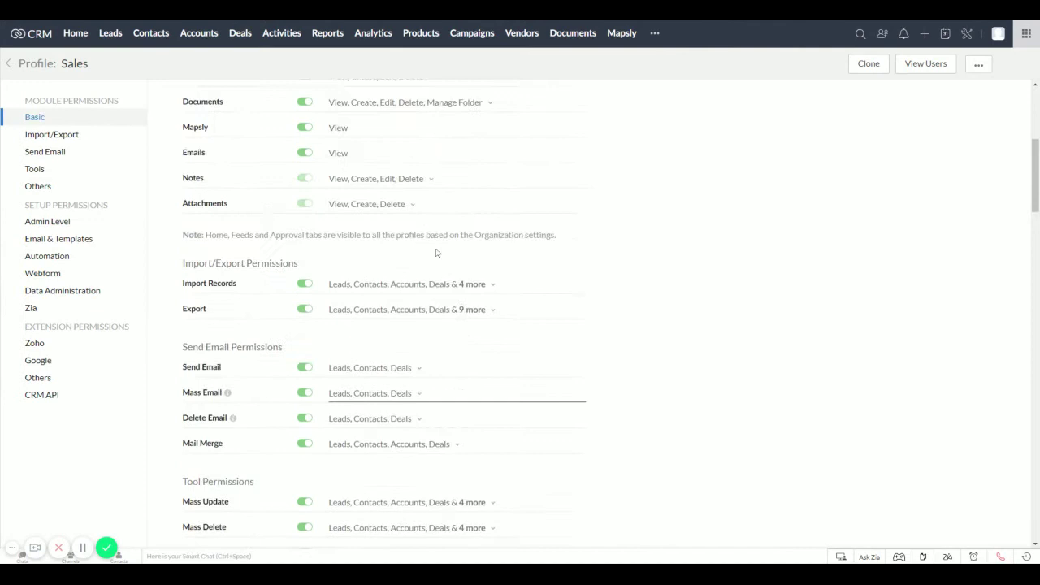
scroll(437, 253, up, 3)
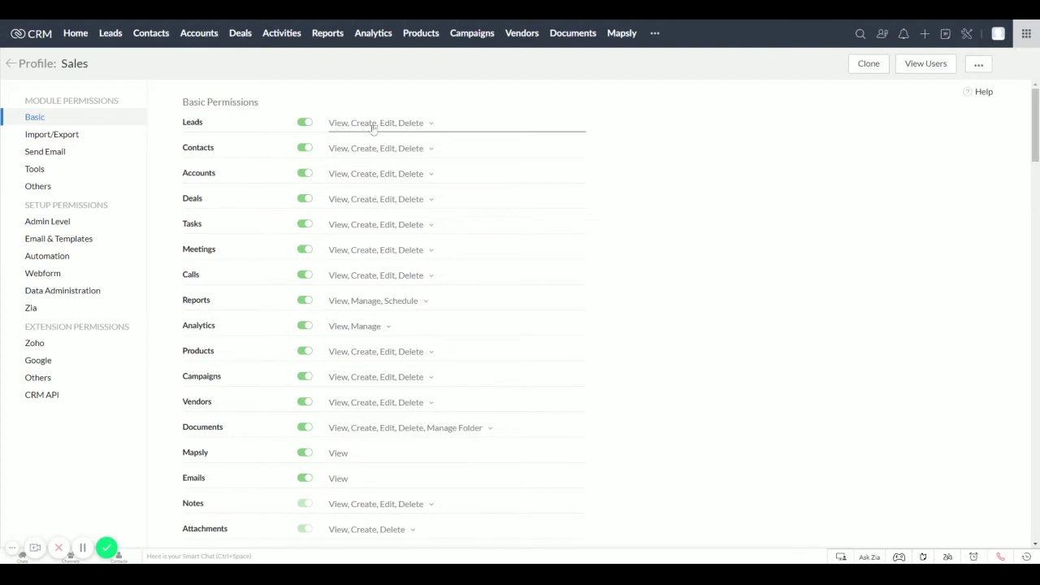
click(425, 123)
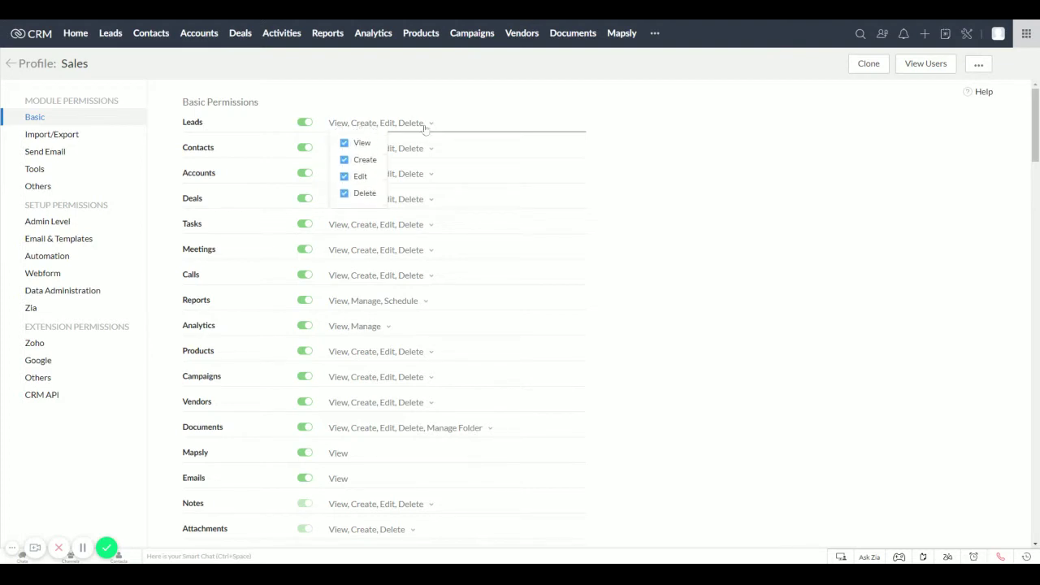
click(344, 199)
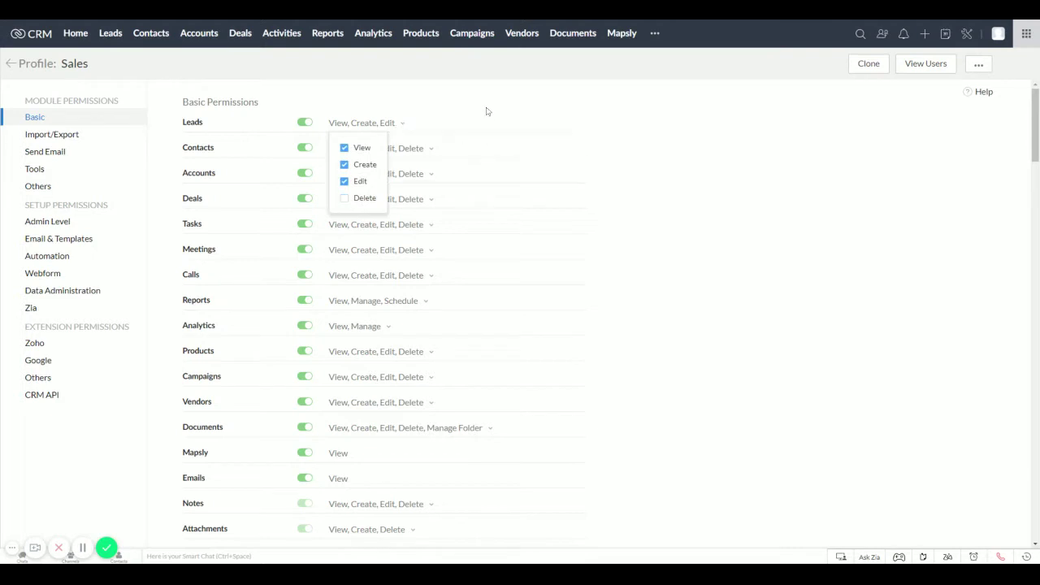
click(488, 112)
click(431, 148)
click(374, 227)
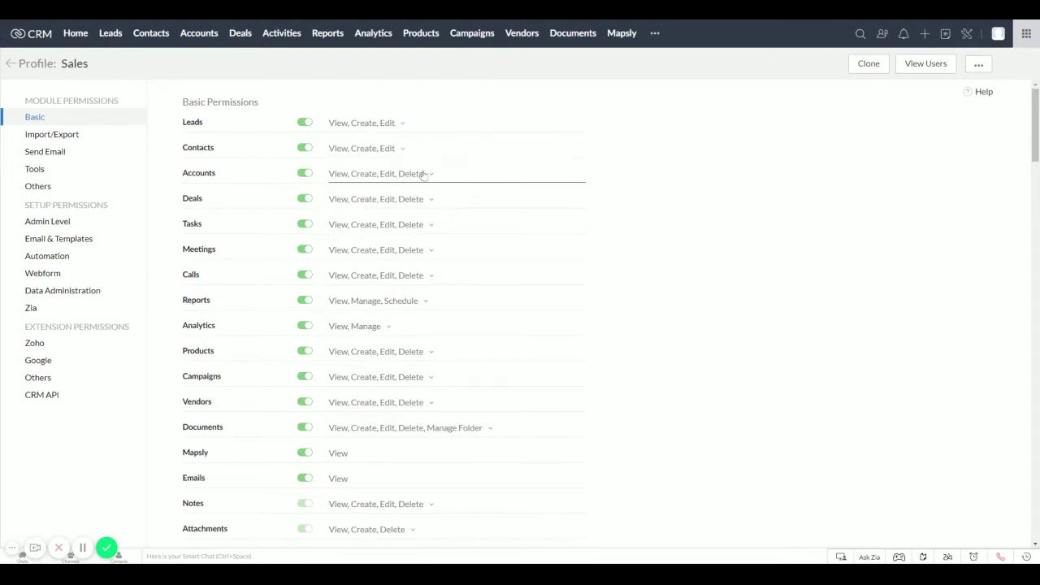
Remove the Delete permission for Accounts and Deals in the basic permissions
click(390, 174)
click(352, 252)
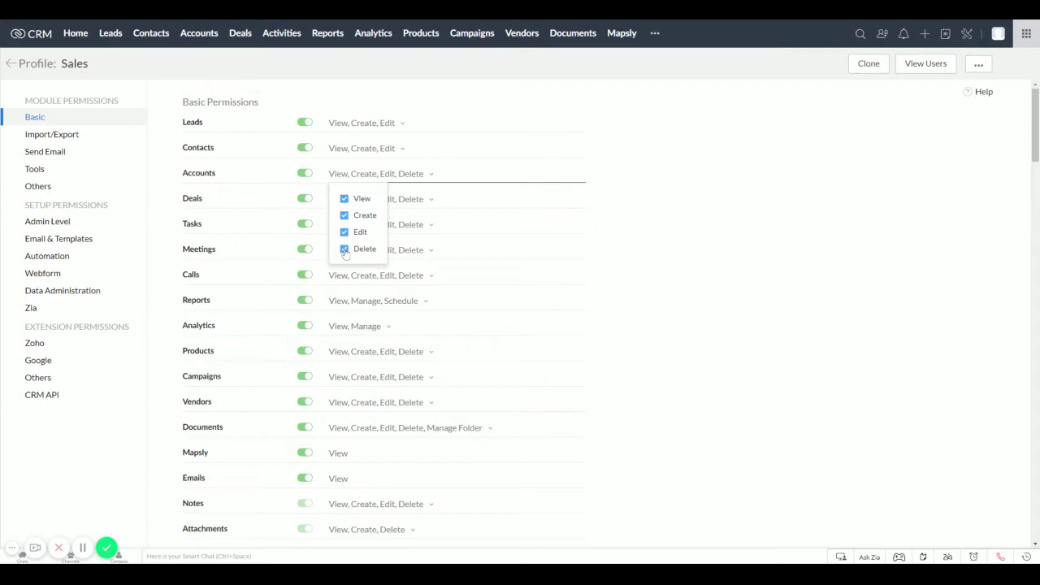
click(431, 200)
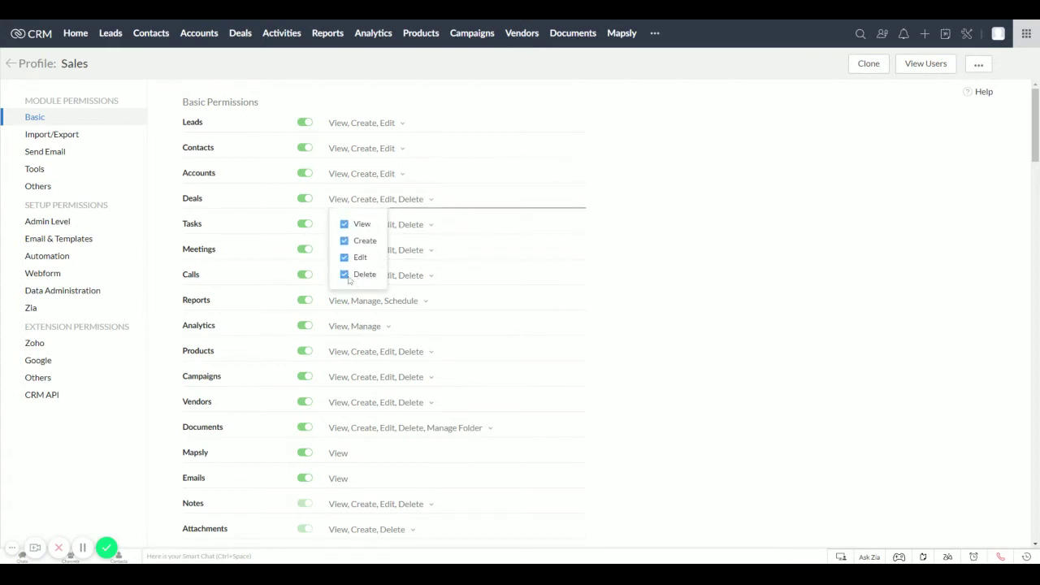
click(349, 274)
click(701, 215)
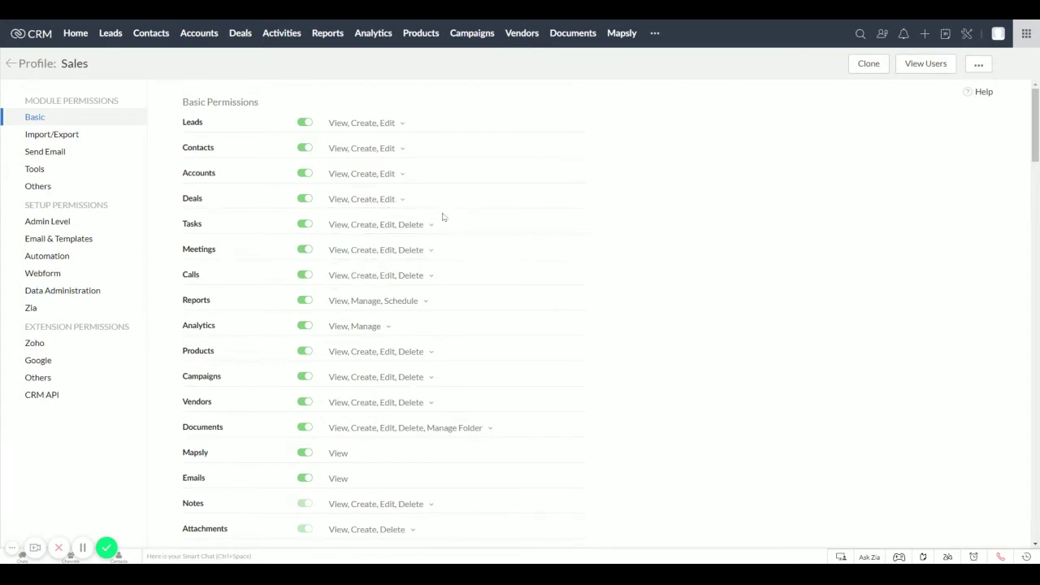
Remove the Delete permission for Tasks, Meetings and Calls in the basic permissions
click(429, 228)
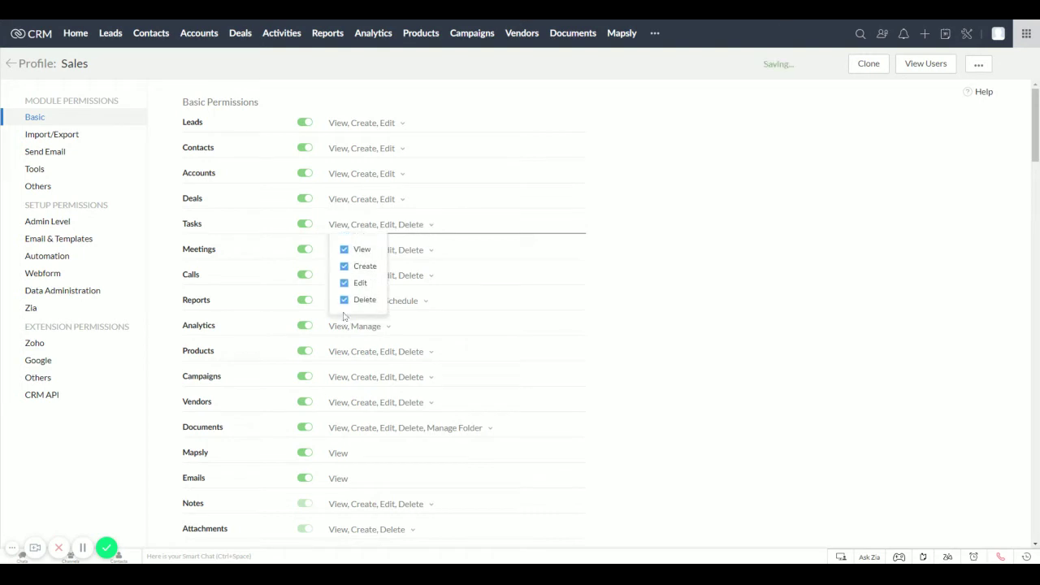
click(344, 300)
click(674, 222)
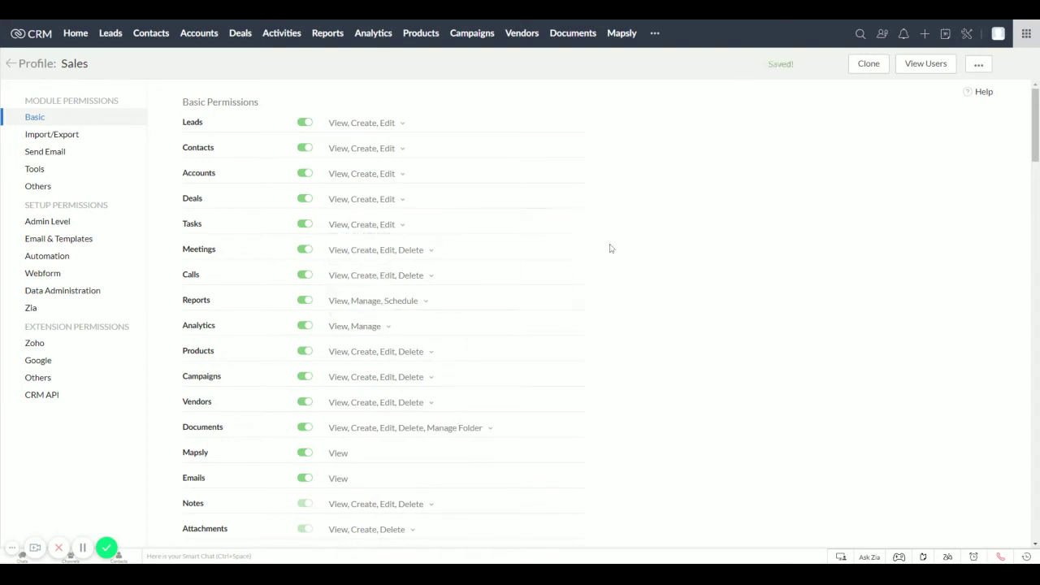
click(430, 251)
click(345, 325)
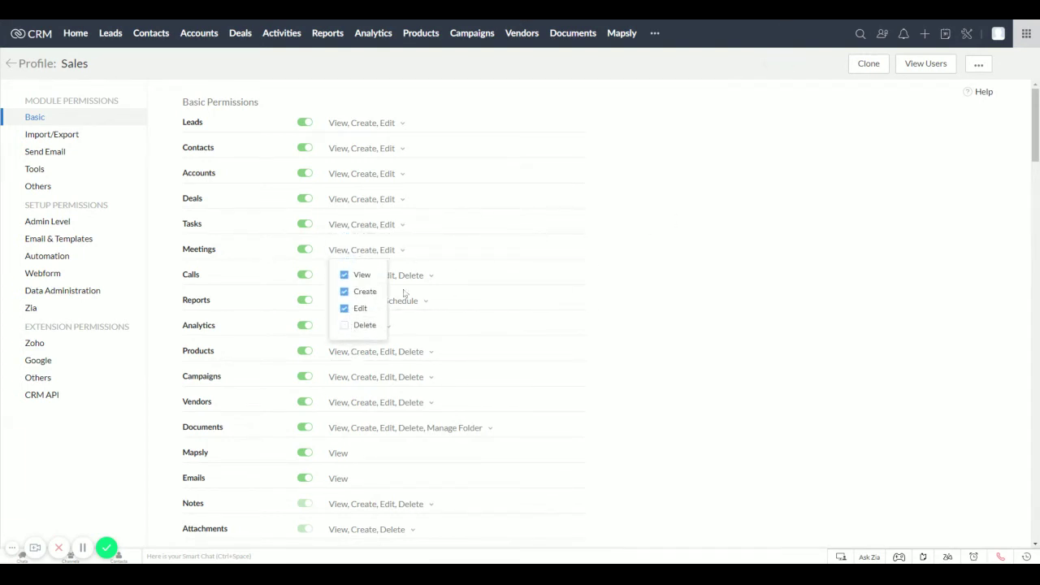
click(425, 277)
click(345, 350)
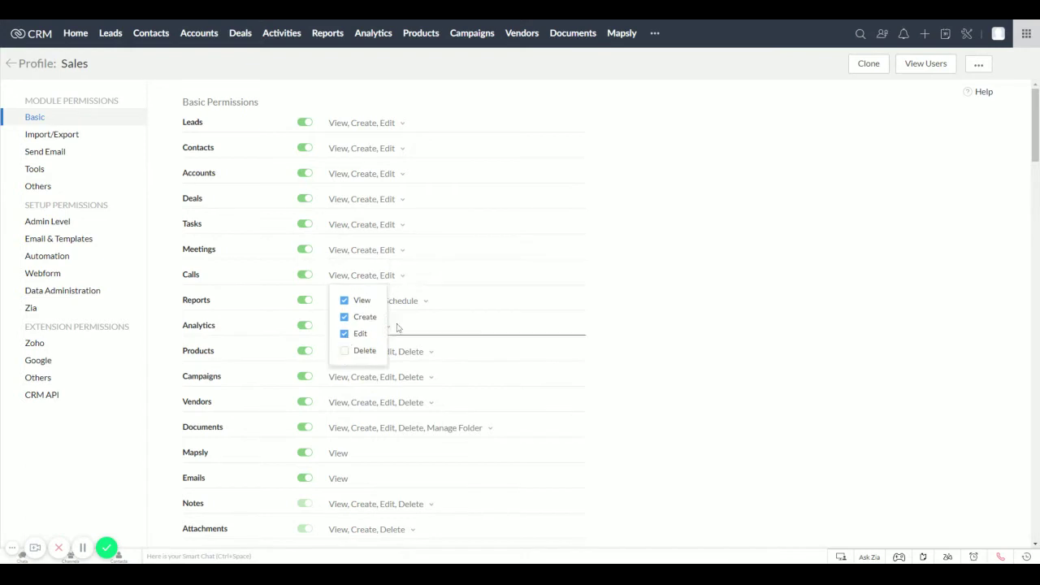
click(717, 275)
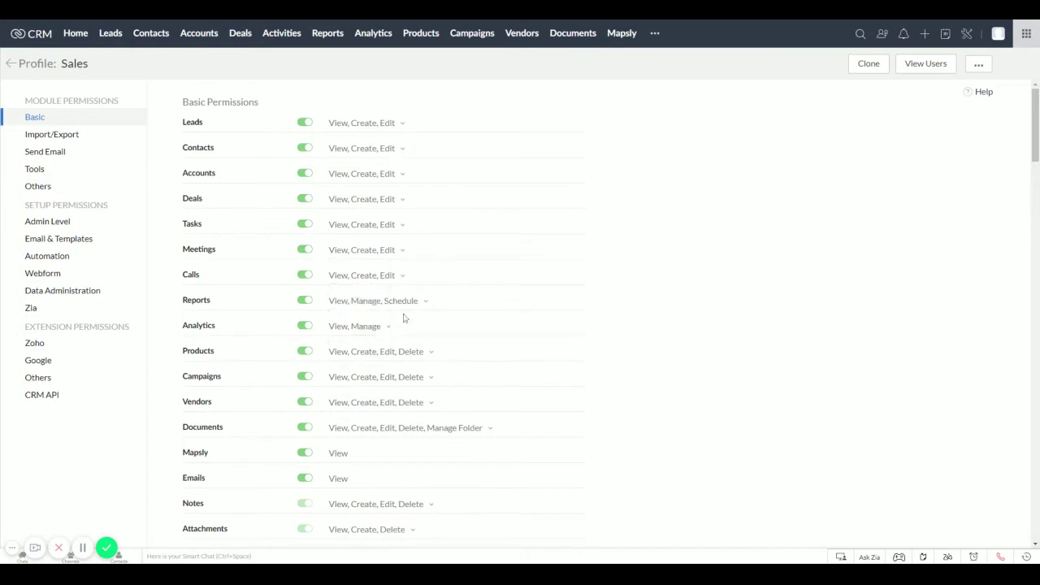
Turn off the profile's access to the Reports, Analytics, Products, Campaigns and Vendors modules
click(306, 302)
click(307, 302)
click(311, 332)
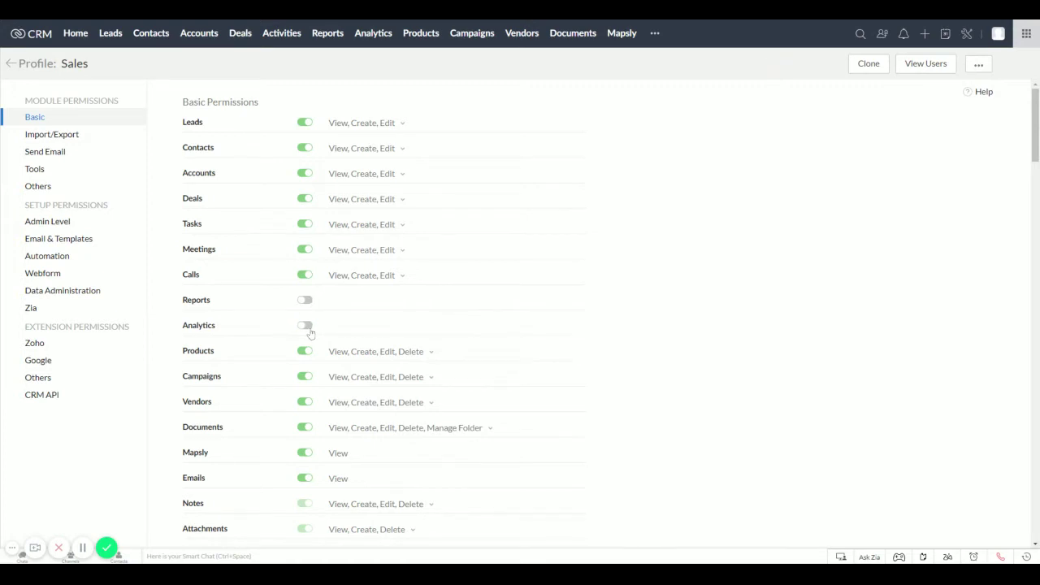
scroll(311, 332, down, 1)
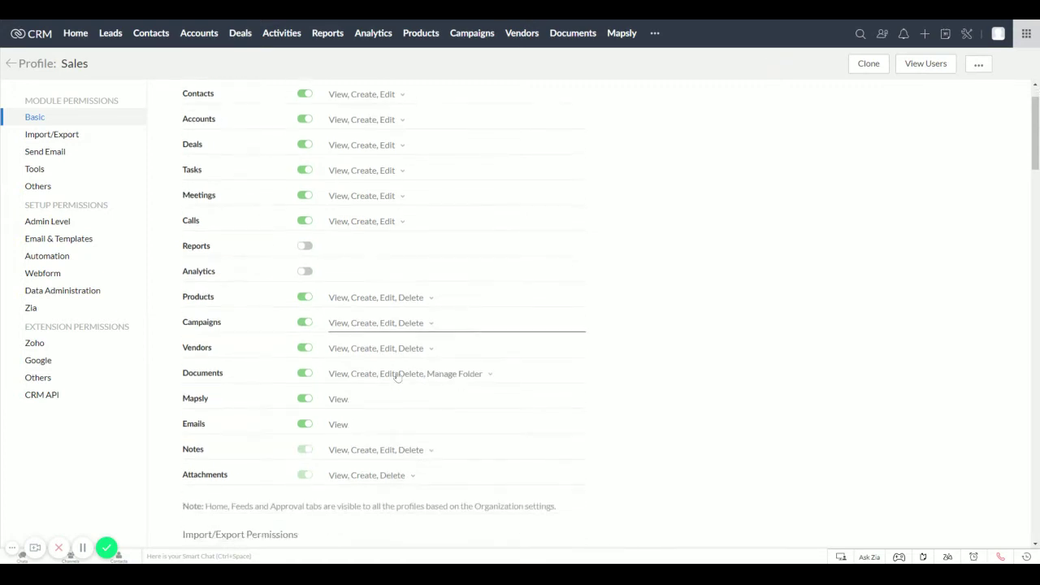
click(307, 299)
click(305, 325)
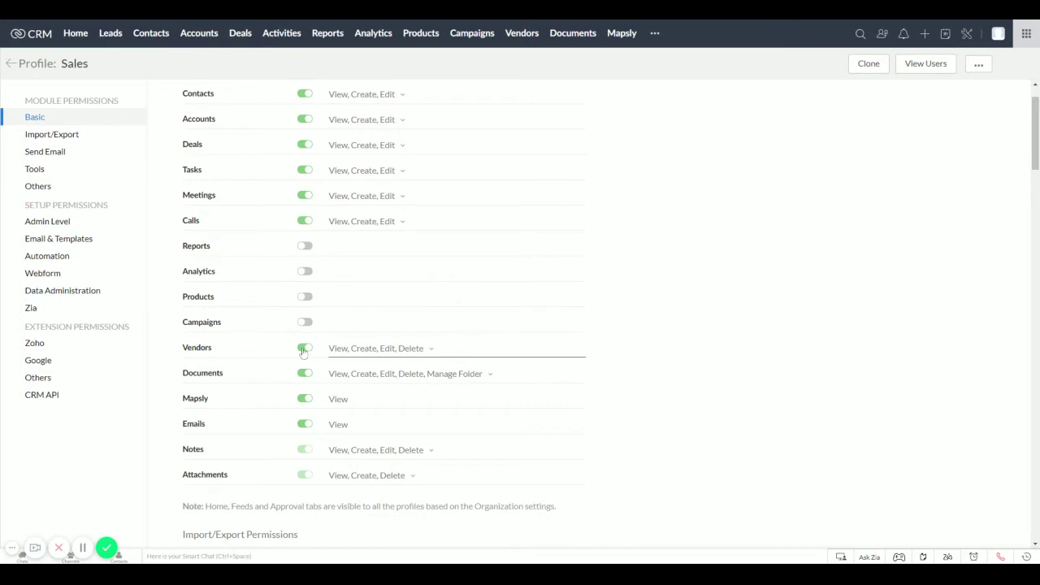
click(303, 350)
Remove the Manage Folder and Delete permissions for Documents, keeping View, Create and Edit
scroll(305, 337, down, 1)
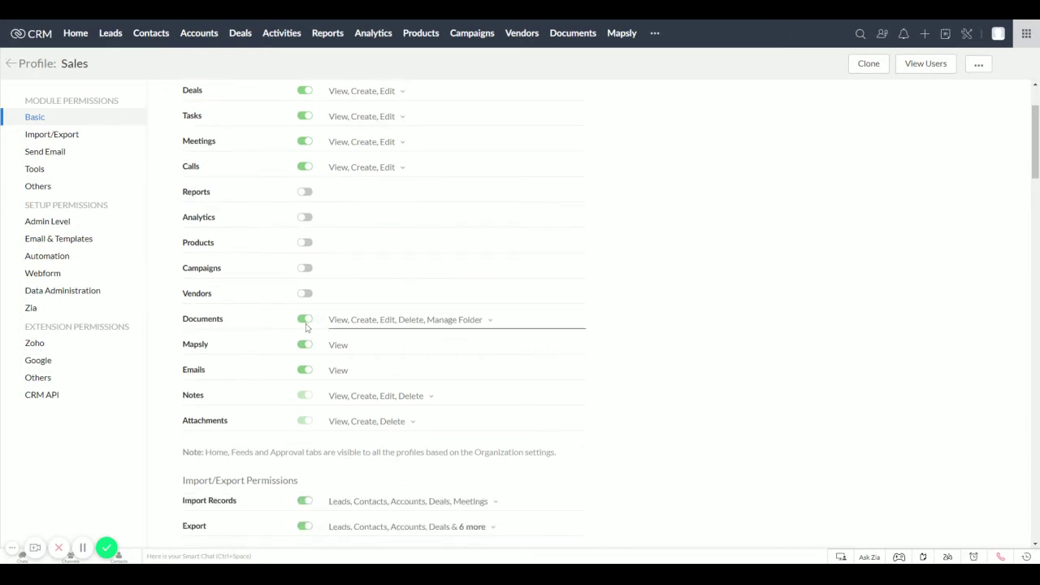
click(470, 323)
click(349, 422)
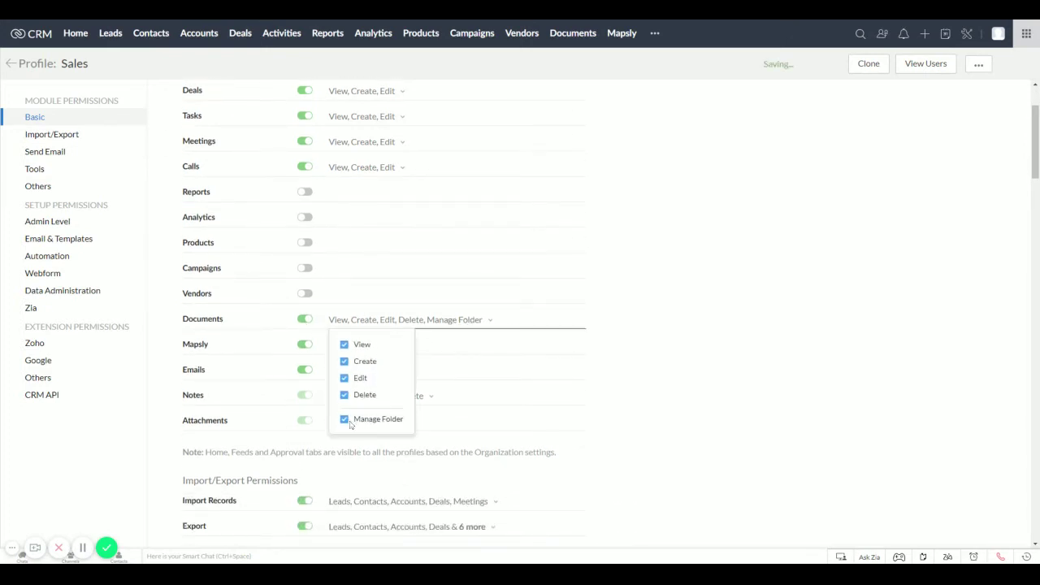
click(345, 419)
click(344, 395)
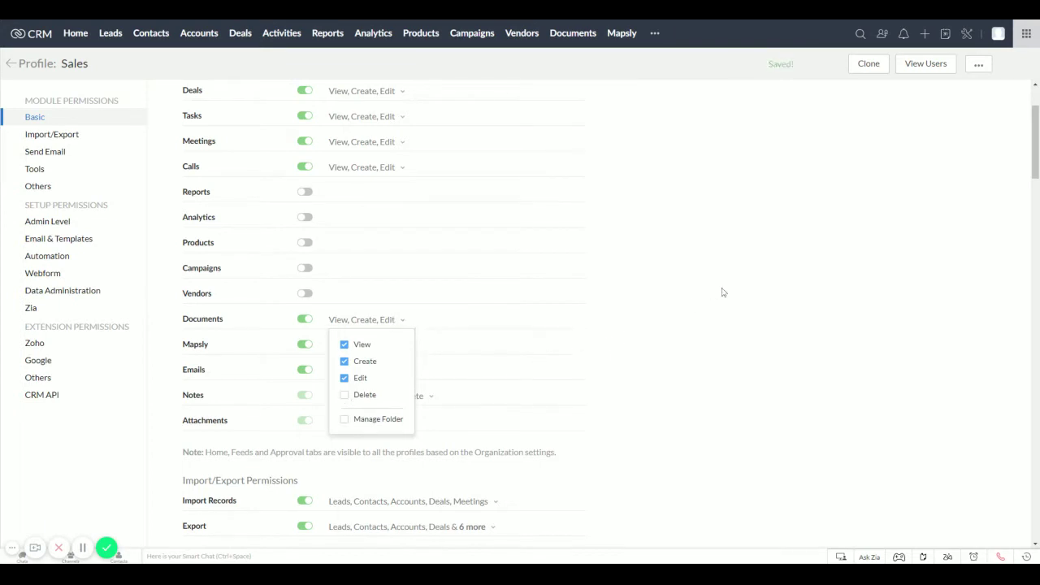
click(764, 323)
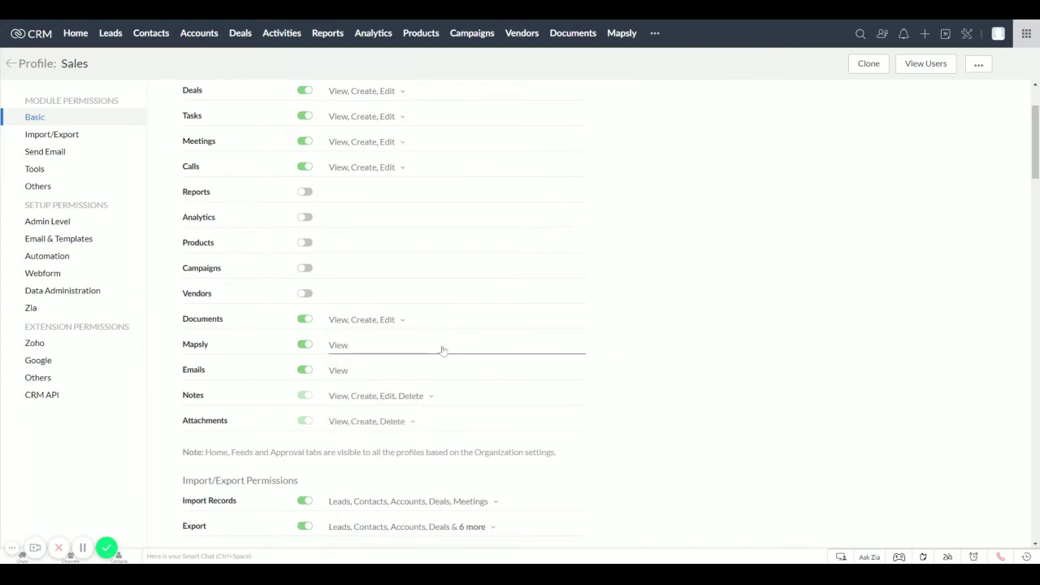
Disable the Export and Import Records permissions for the Sales profile
scroll(443, 350, down, 1)
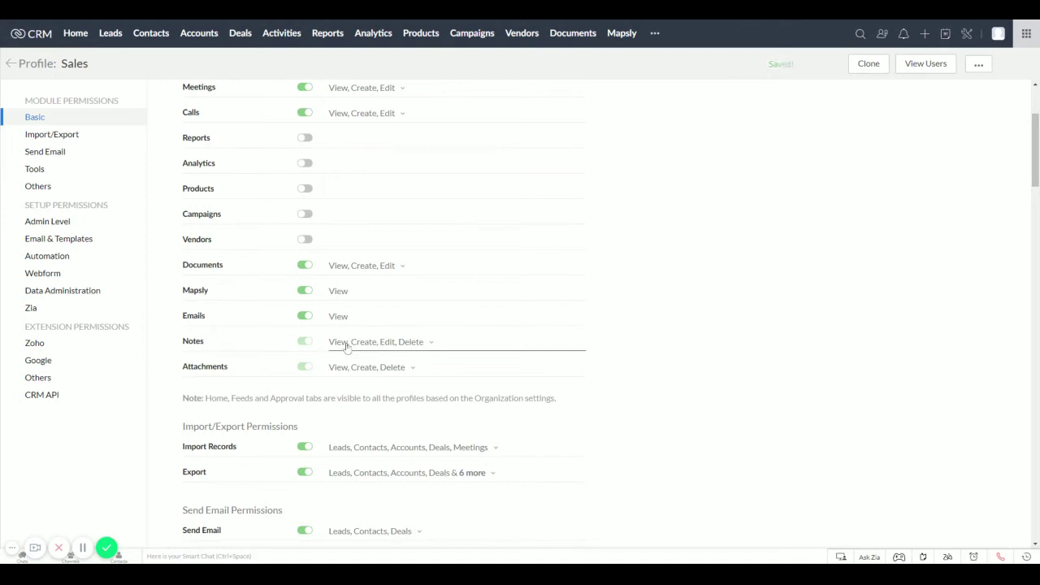
scroll(347, 347, down, 4)
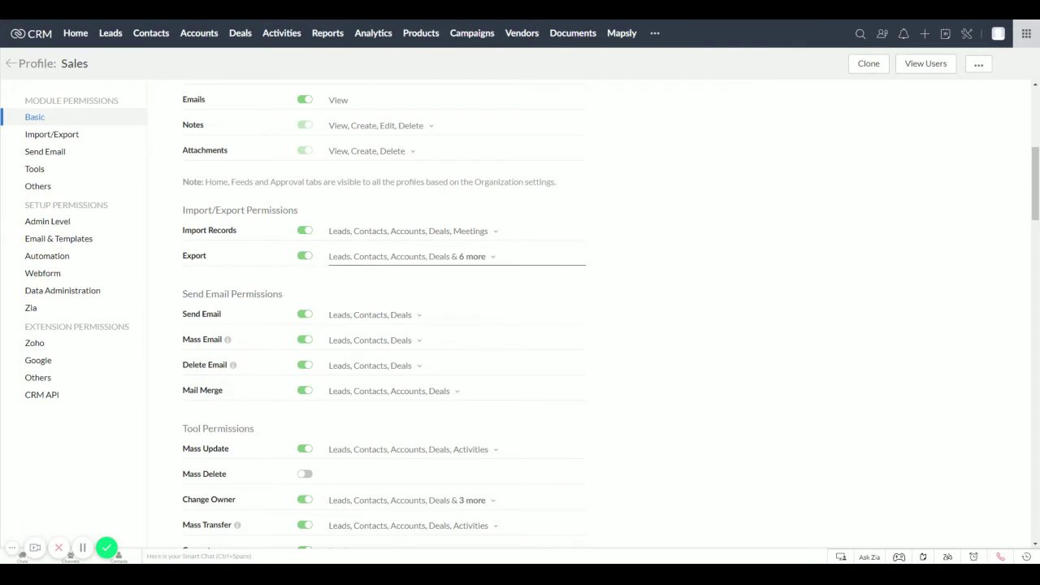
click(305, 257)
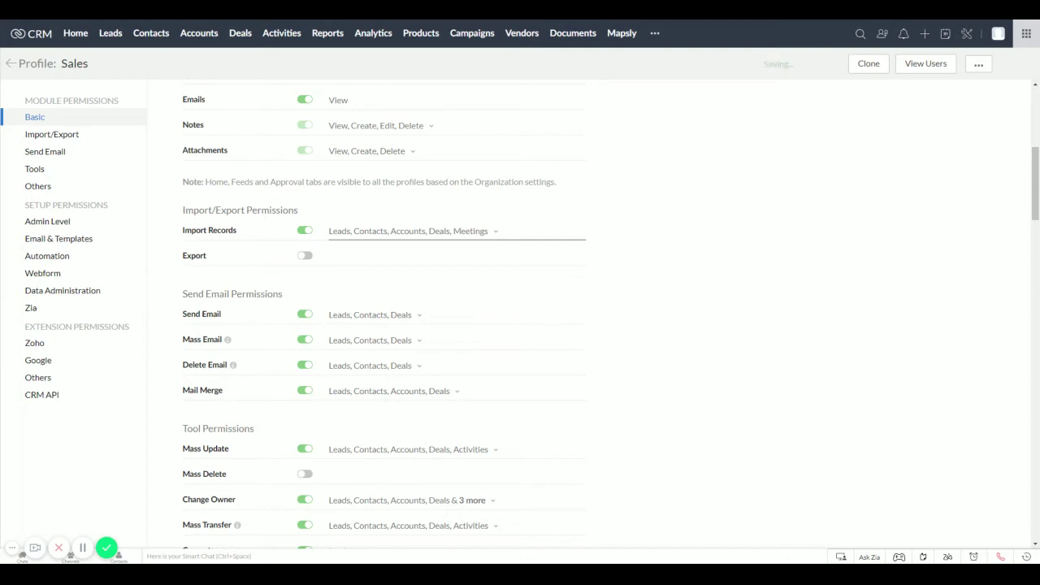
click(306, 232)
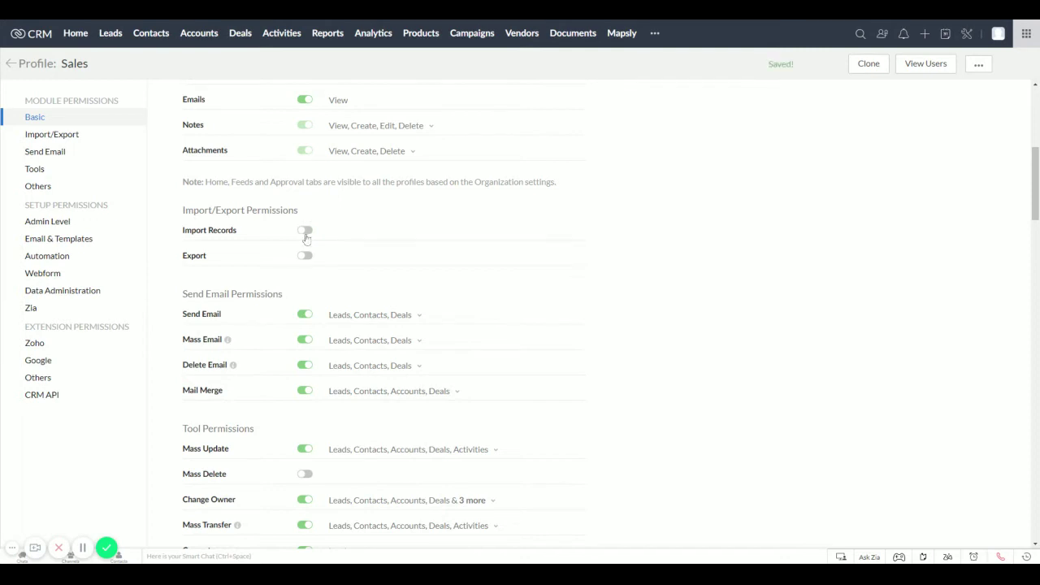
Disable the Mass Email and Delete Email permissions, and turn off Mass Update in the tool permissions
scroll(420, 274, down, 1)
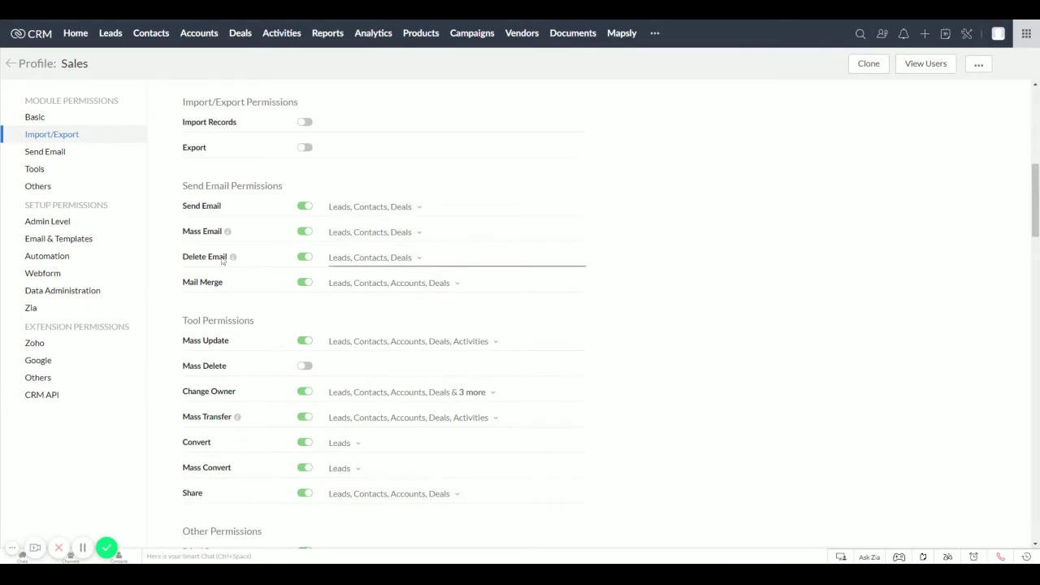
click(306, 231)
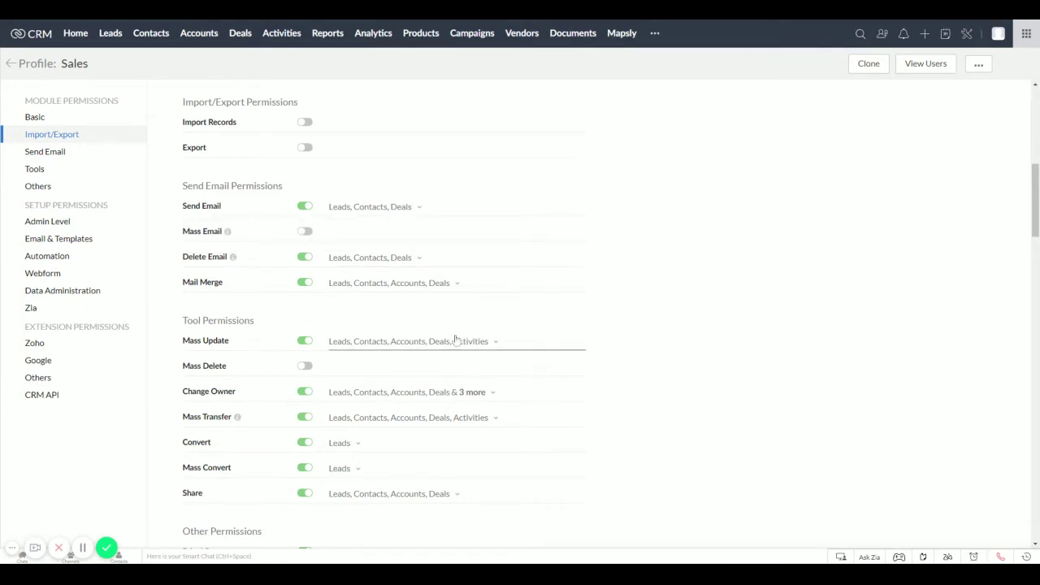
click(305, 258)
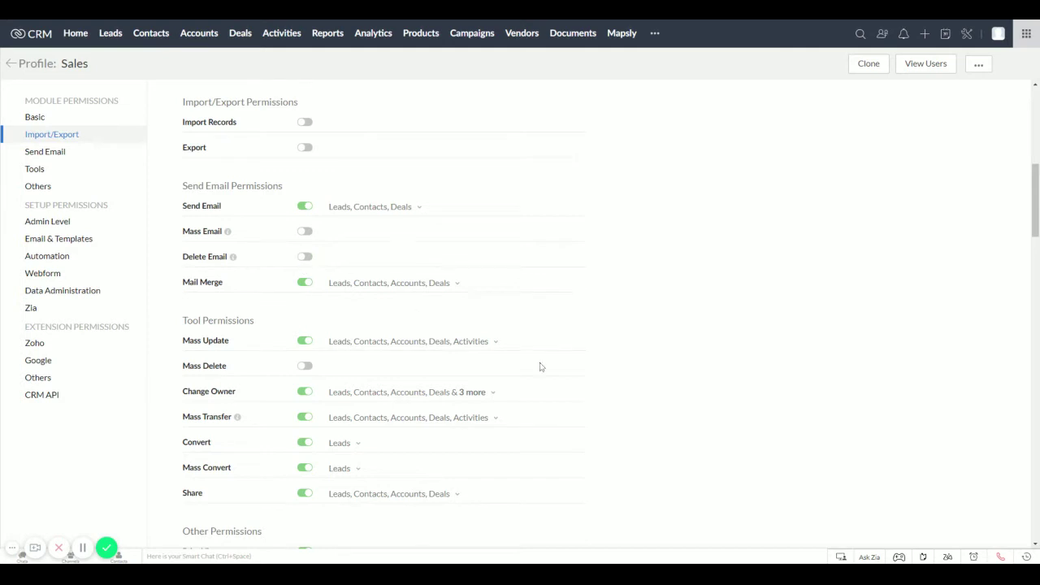
scroll(459, 320, down, 2)
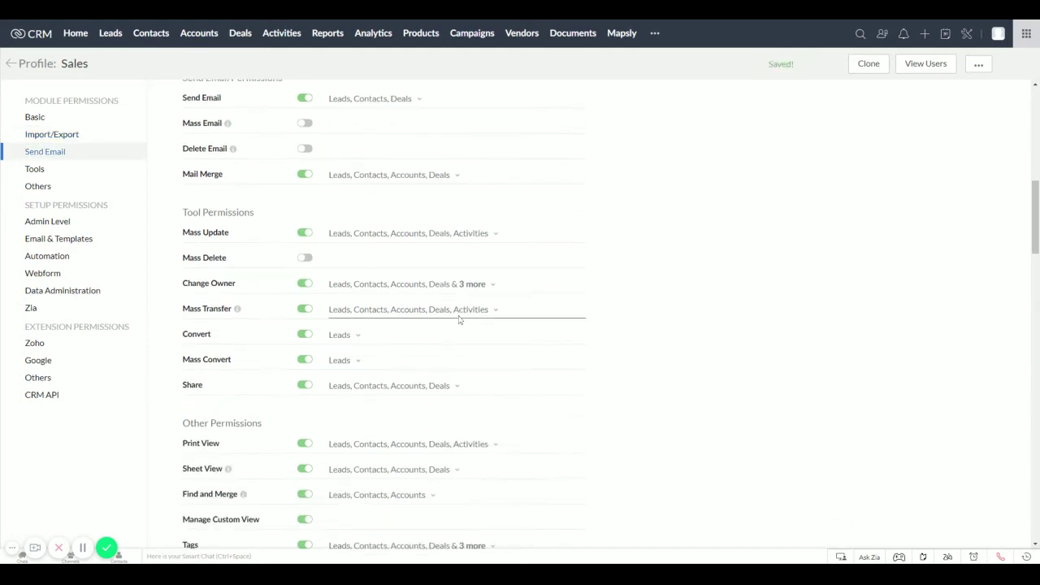
click(304, 233)
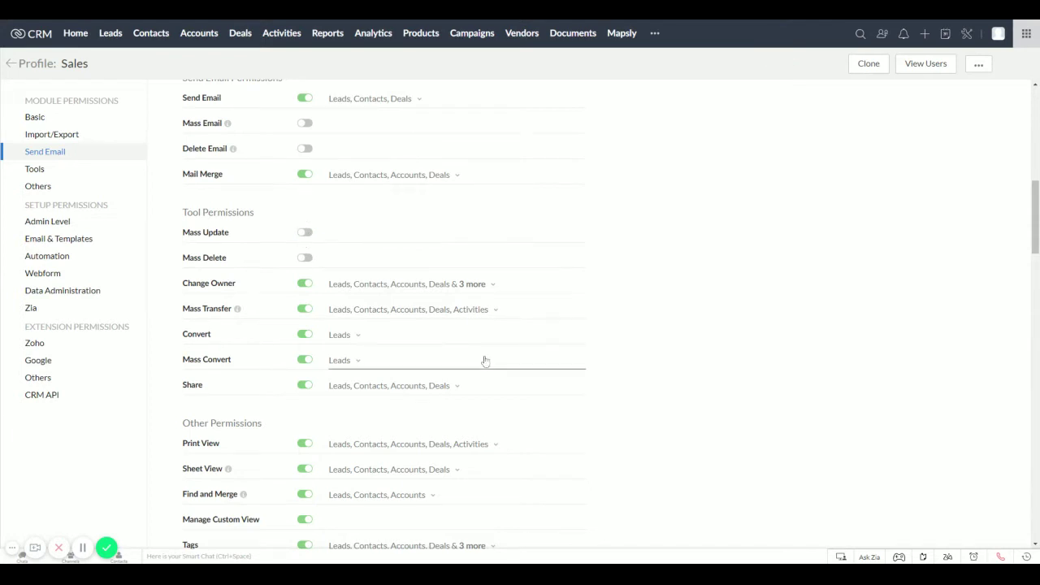
Turn off the Change Owner, Mass Transfer and Mass Convert tool permissions, along with the Find and Merge permission
scroll(479, 357, down, 2)
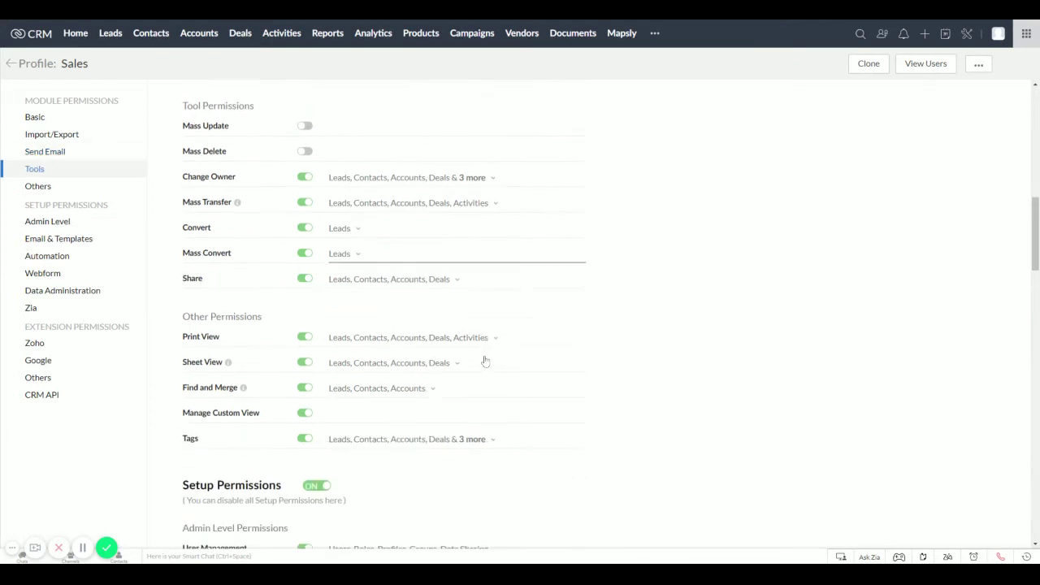
click(308, 177)
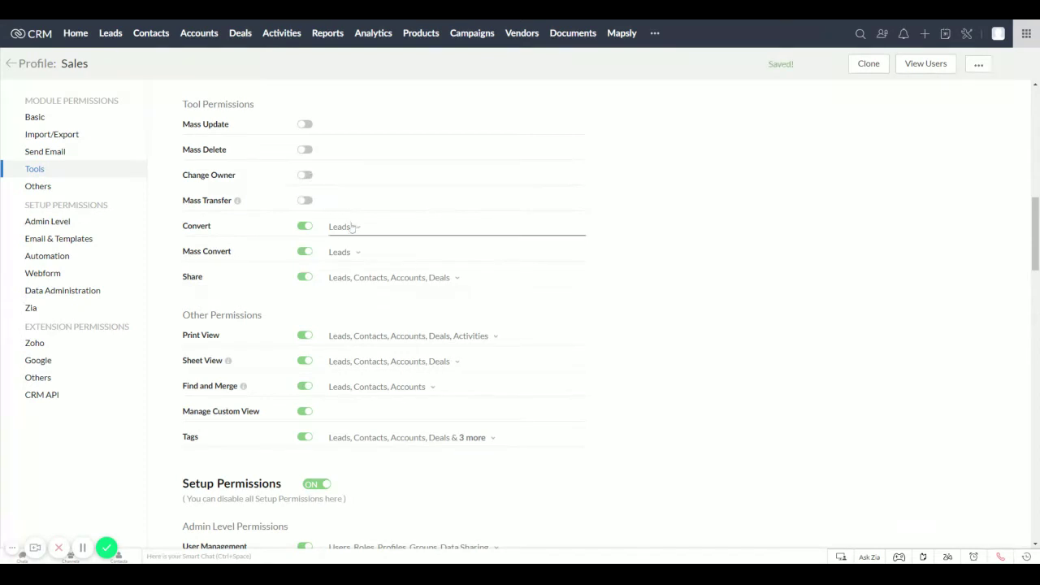
click(307, 228)
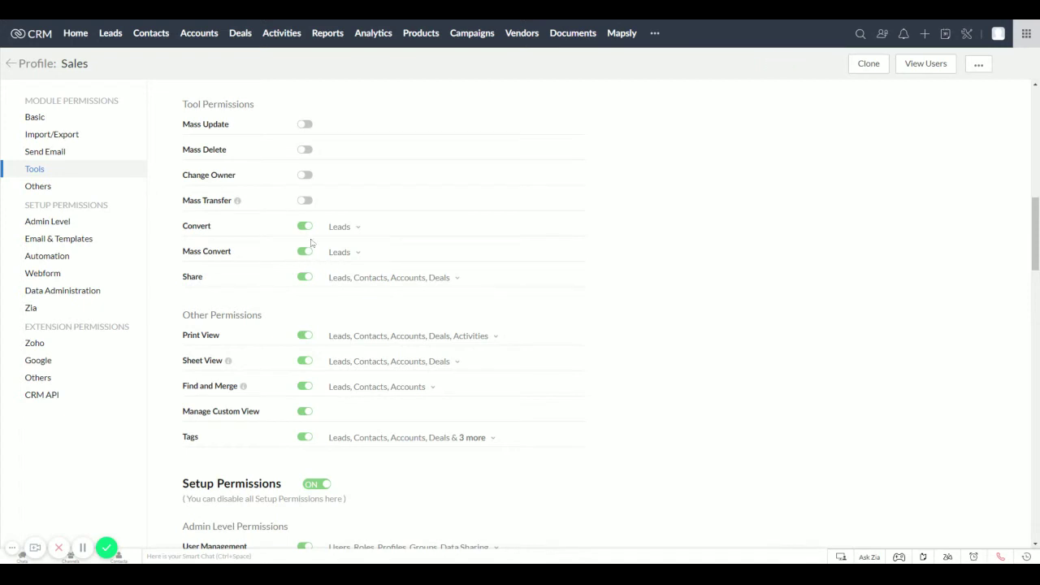
click(307, 257)
scroll(695, 308, down, 1)
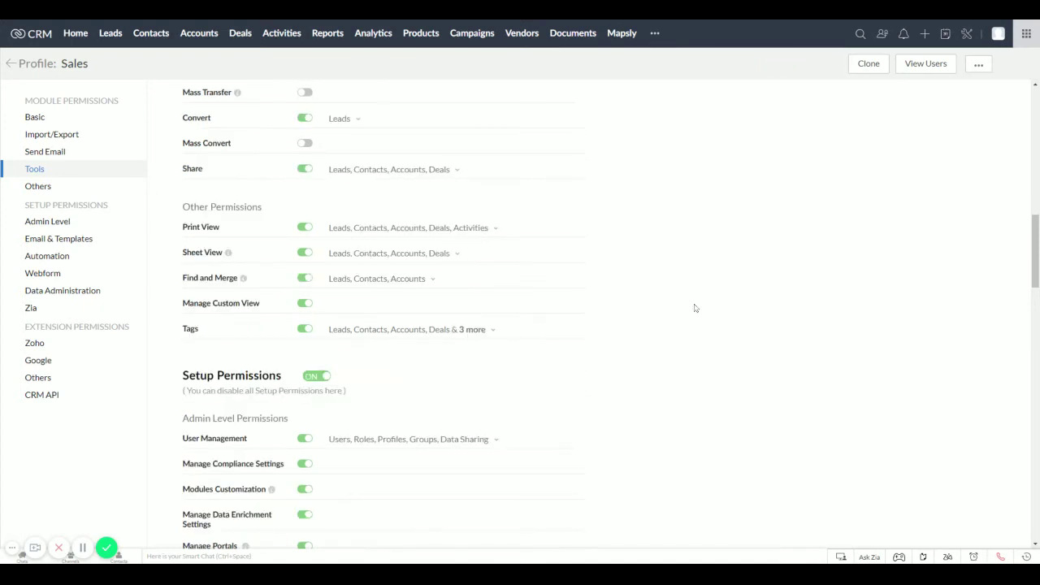
click(306, 279)
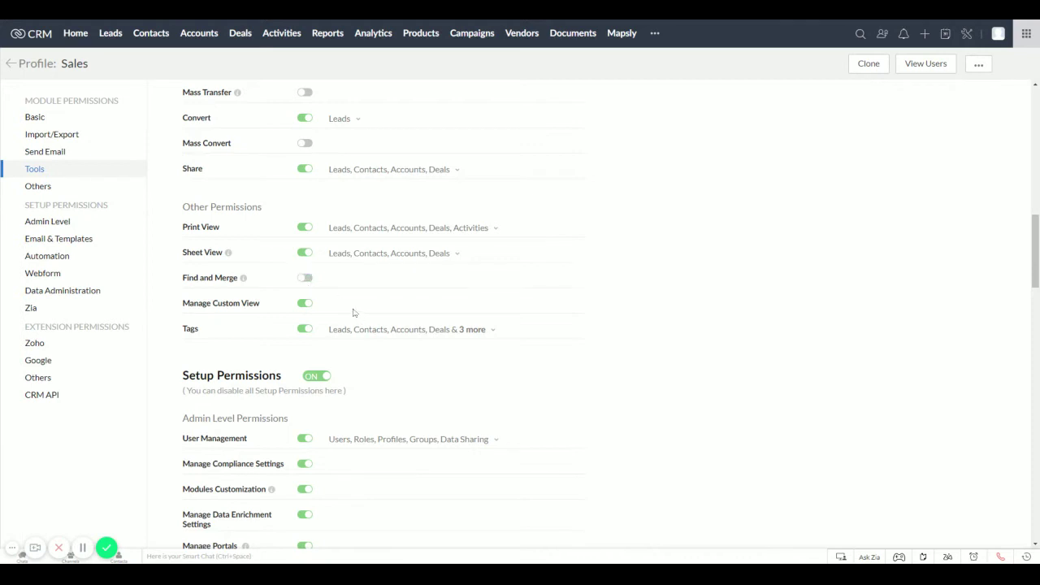
Disable all Setup Permissions for the Sales profile at once
scroll(354, 312, down, 3)
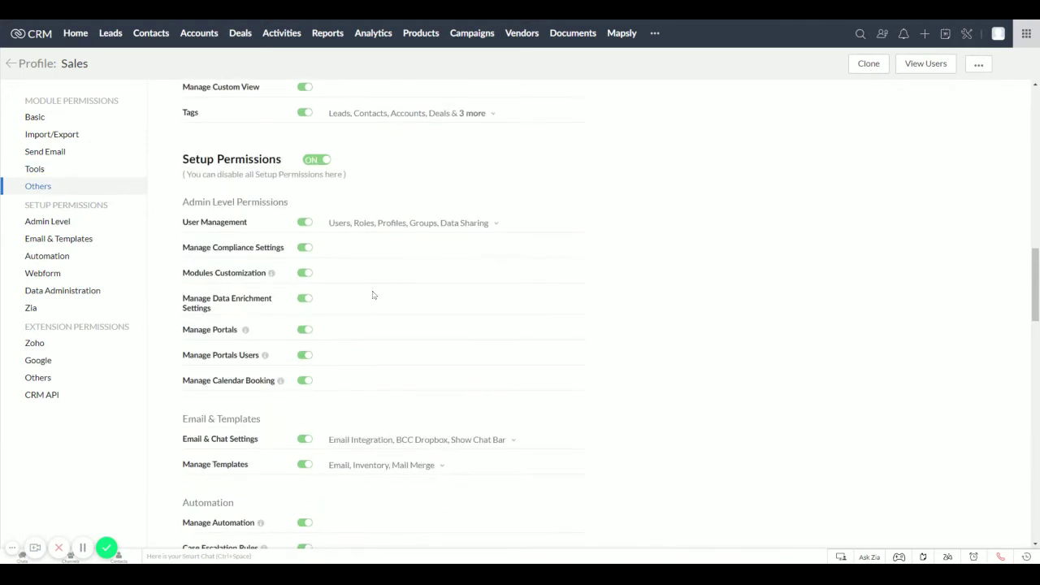
scroll(356, 118, down, 1)
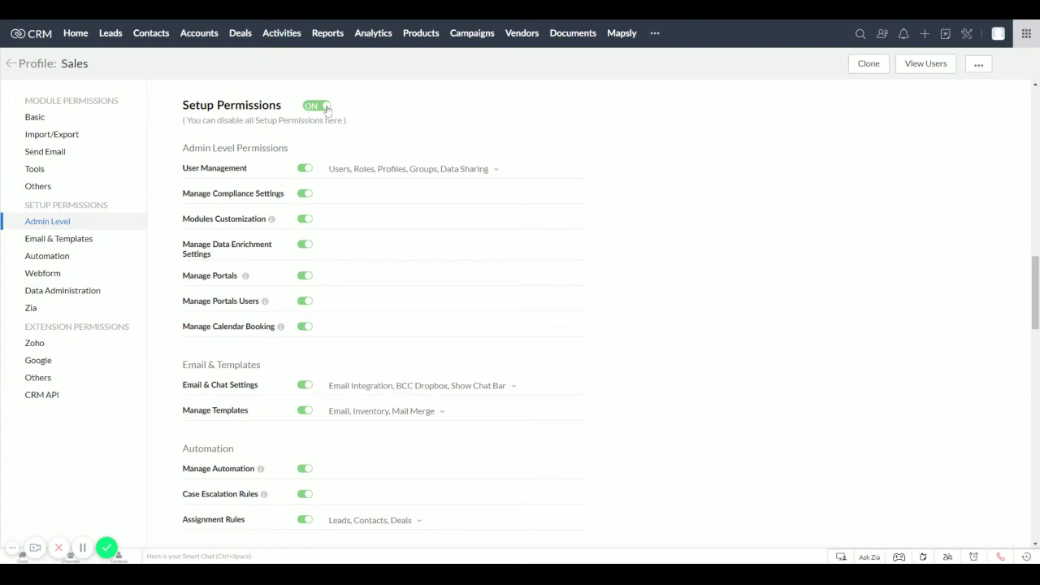
scroll(380, 213, down, 4)
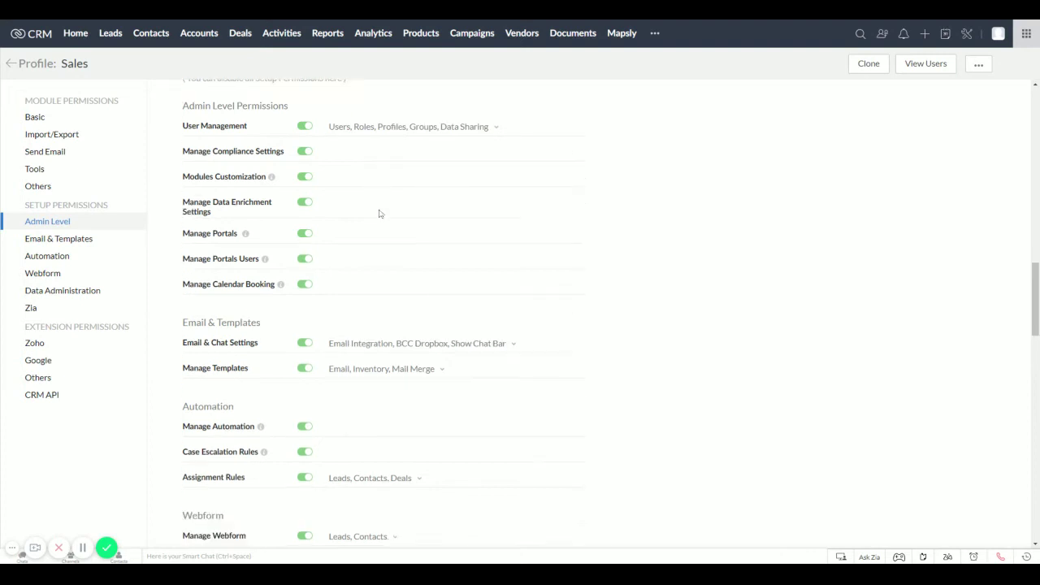
scroll(378, 213, up, 3)
scroll(376, 216, up, 4)
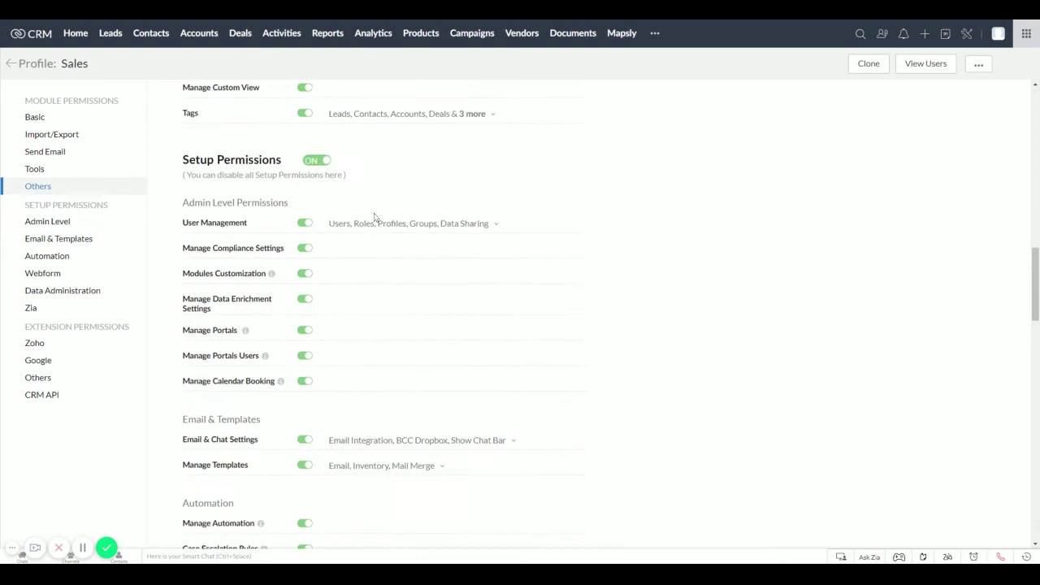
scroll(350, 252, down, 2)
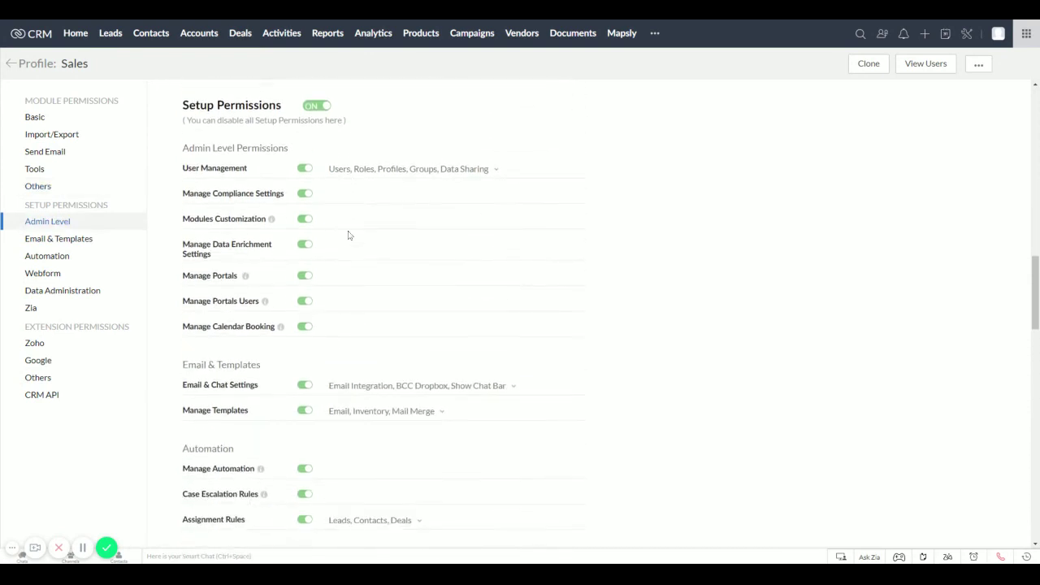
click(321, 108)
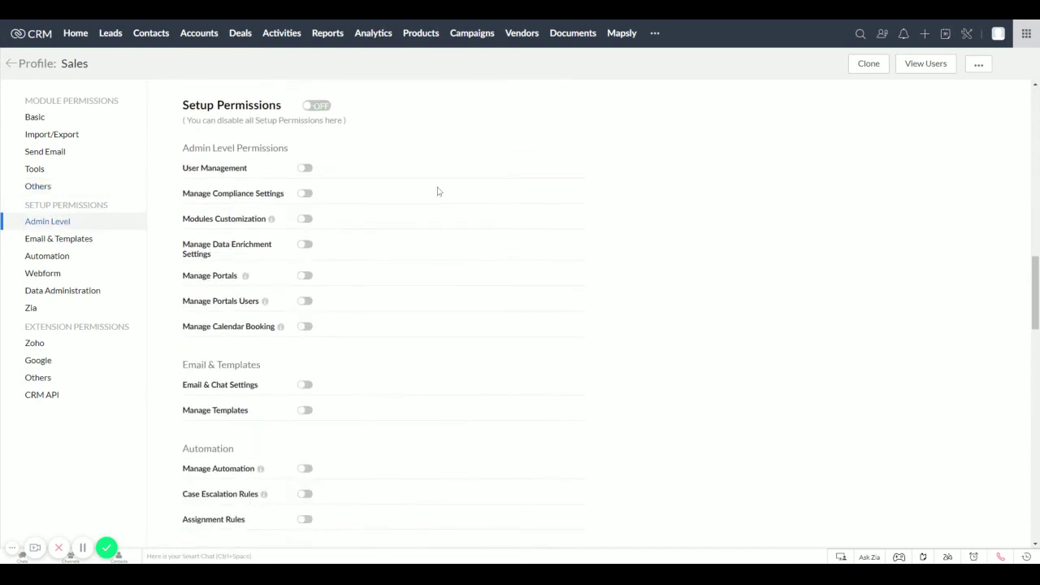
Review the Sales profile's setup and extension permissions, including Zia, Zoho, Google and CRM API, and its module permissions
click(51, 342)
scroll(399, 295, down, 3)
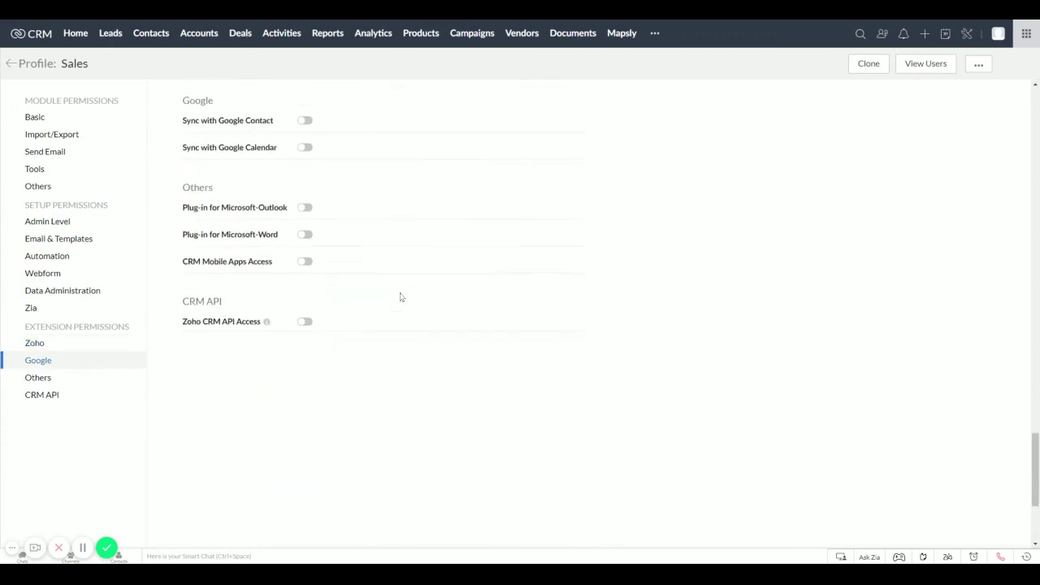
scroll(400, 297, down, 3)
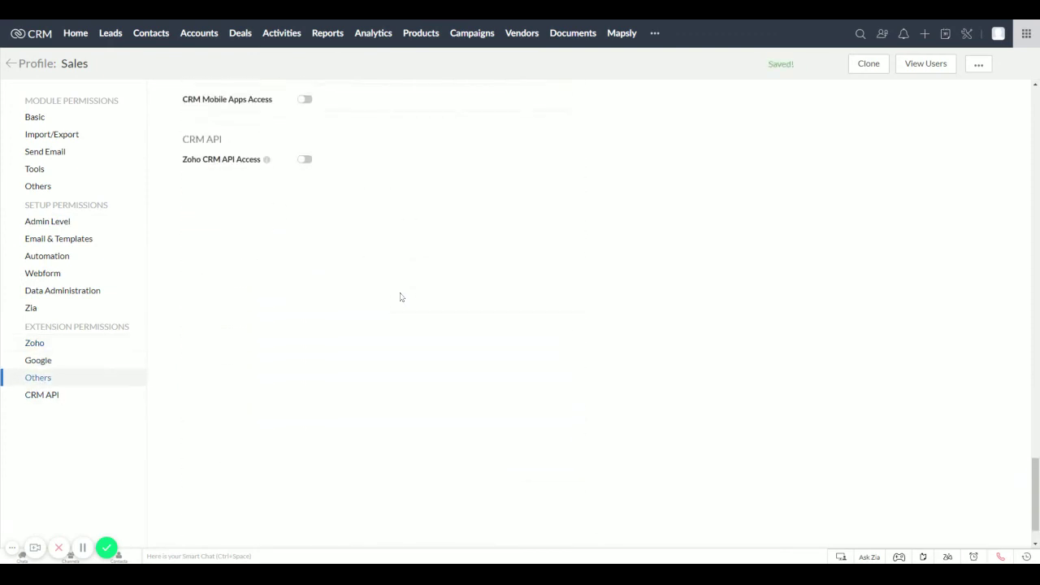
scroll(400, 297, up, 15)
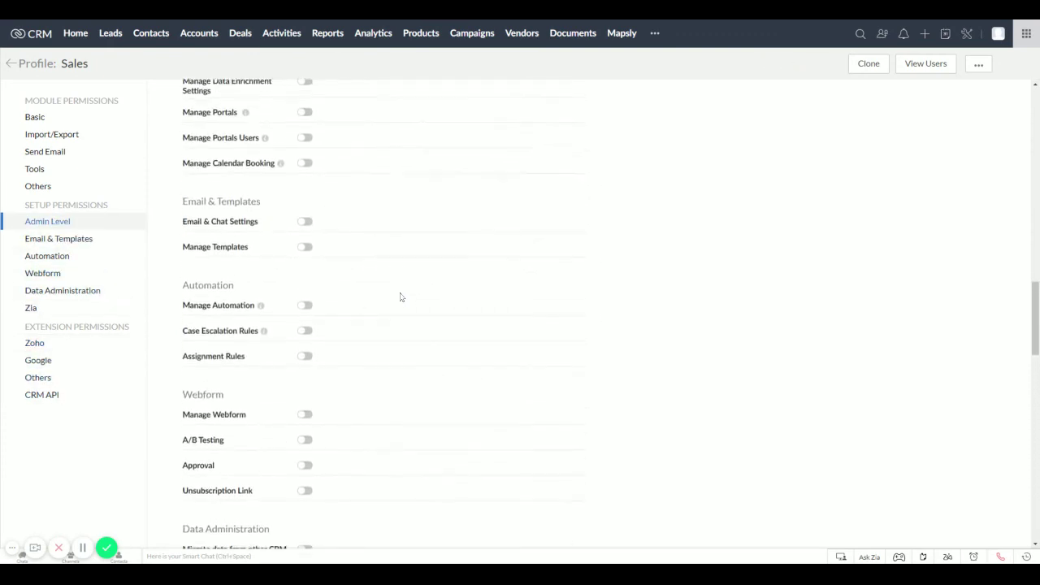
scroll(400, 296, up, 6)
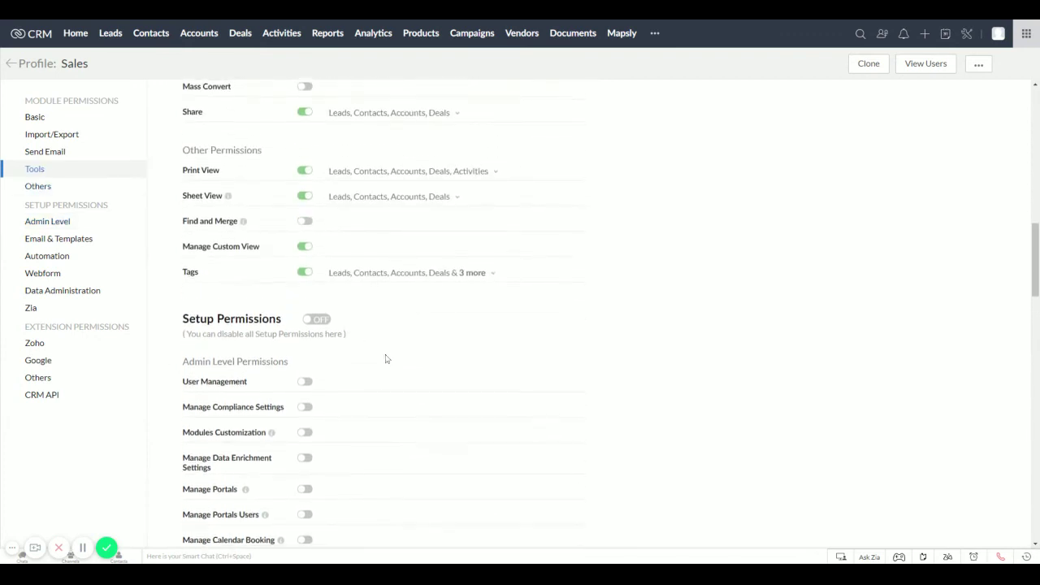
scroll(386, 365, down, 15)
scroll(377, 374, up, 4)
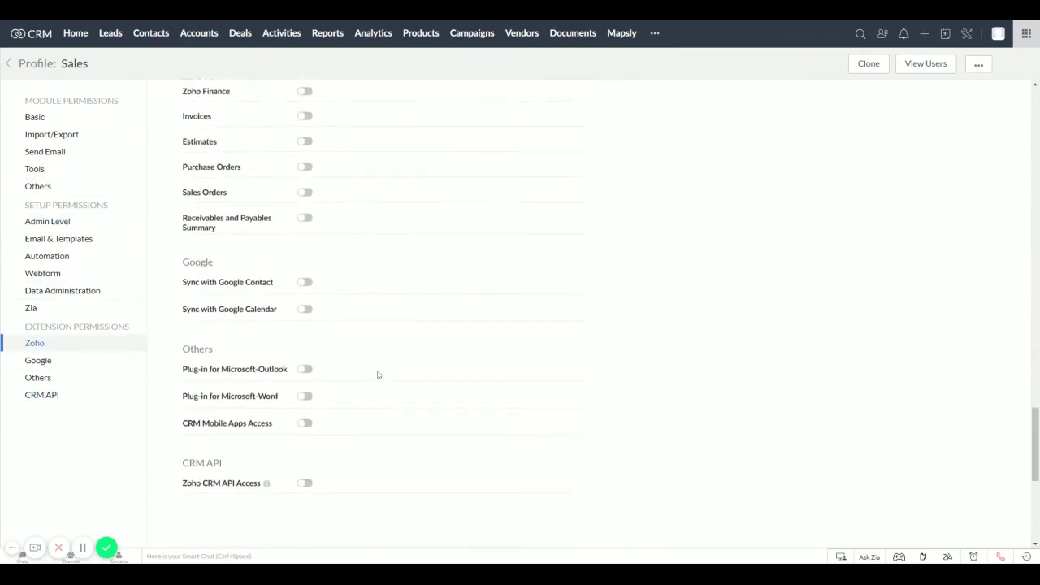
scroll(444, 329, up, 2)
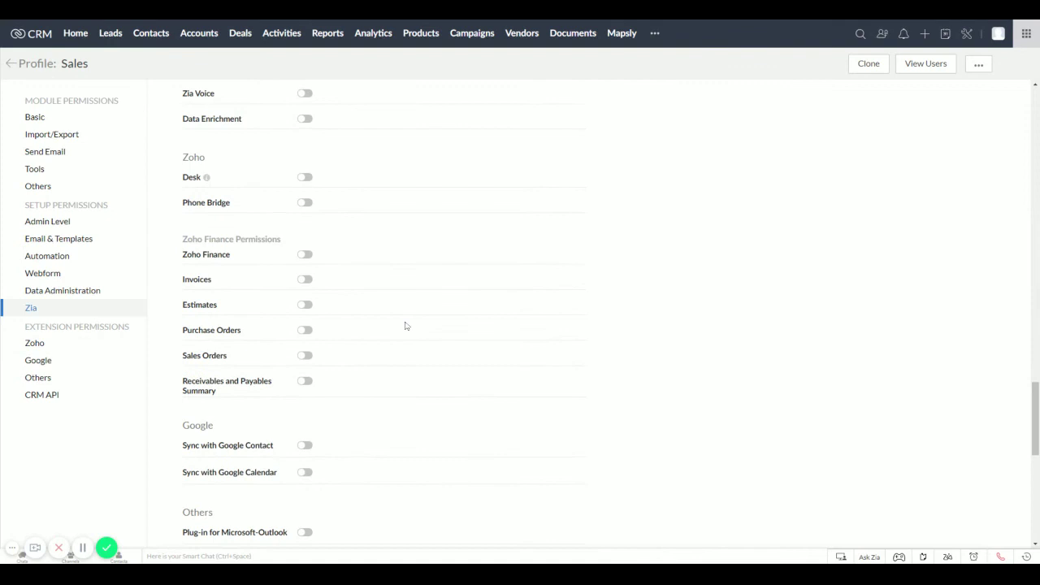
scroll(422, 321, up, 1)
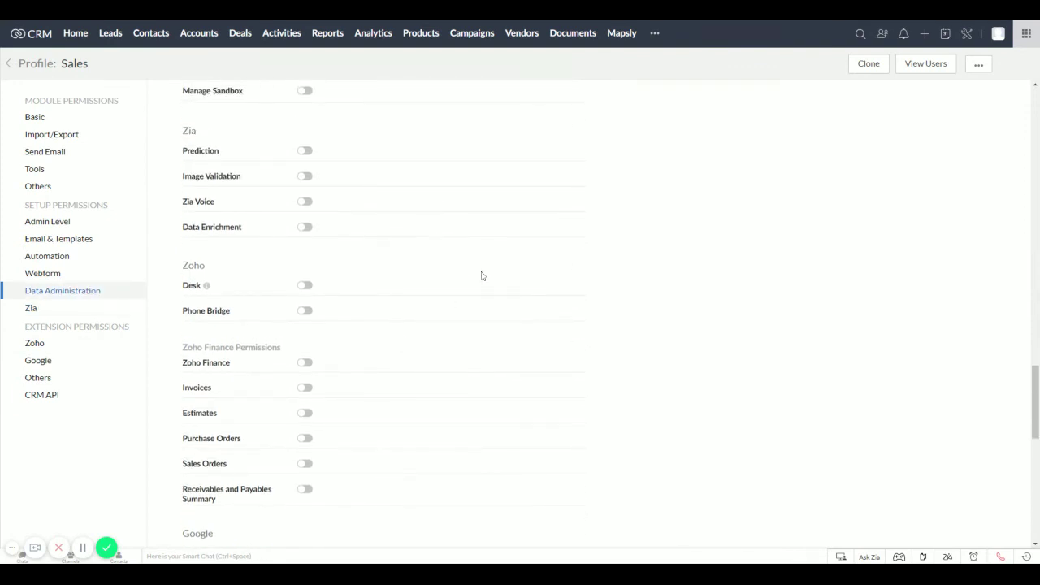
scroll(481, 276, up, 15)
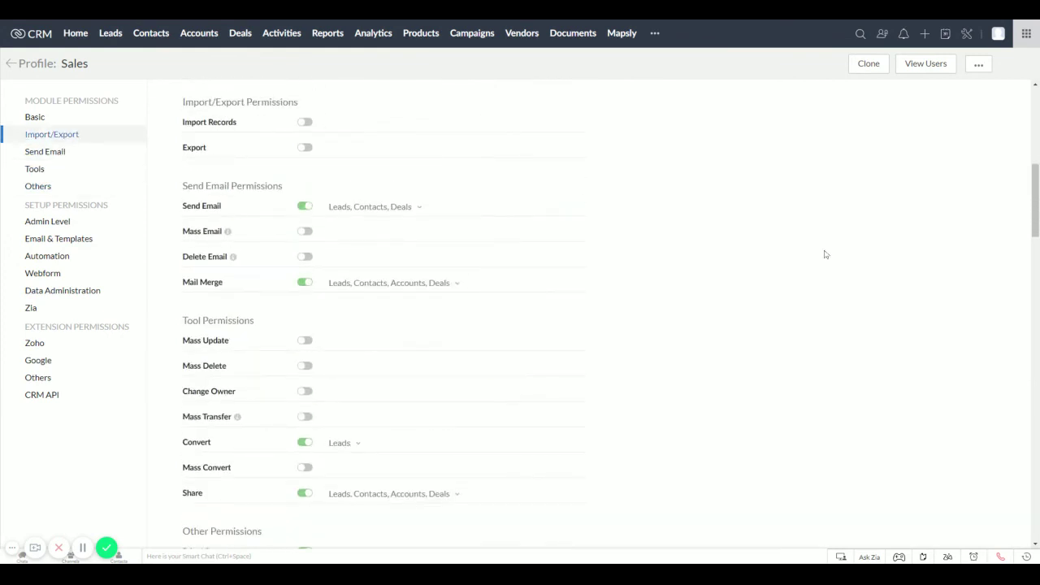
scroll(618, 252, up, 8)
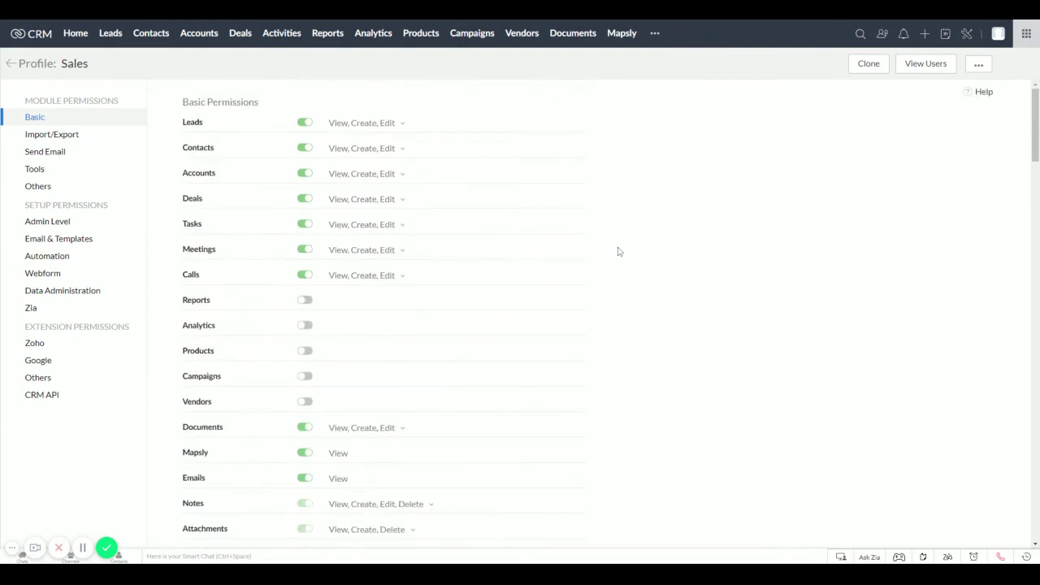
Open the Standard layout of the Leads module for editing from the modules and fields setup
click(969, 37)
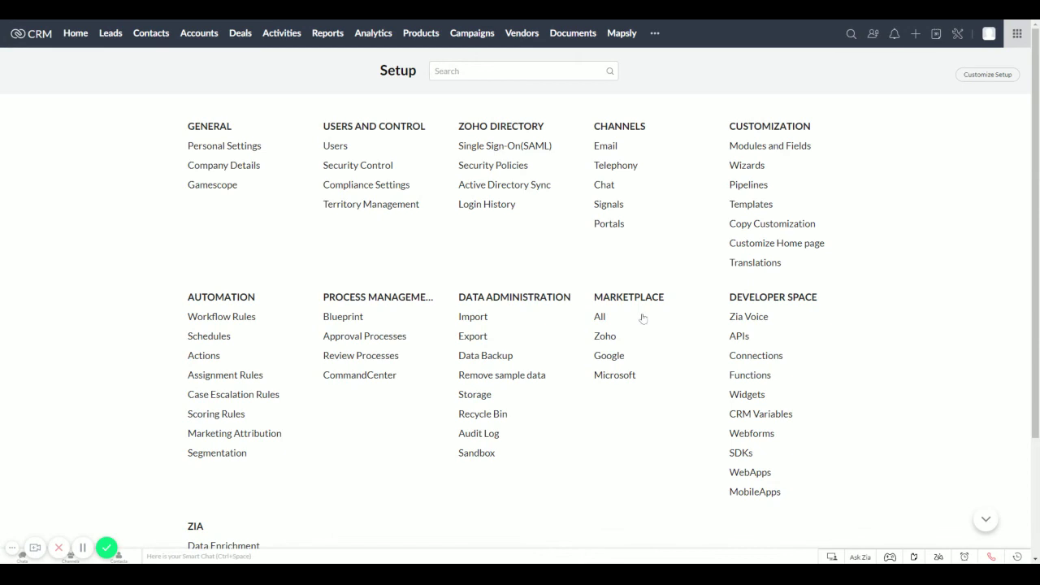
click(751, 148)
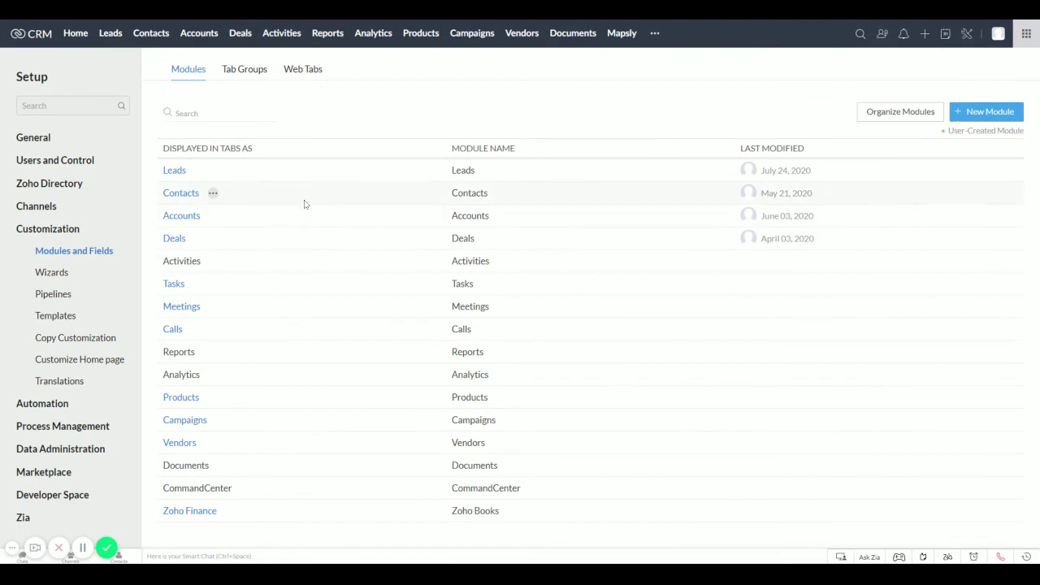
click(179, 175)
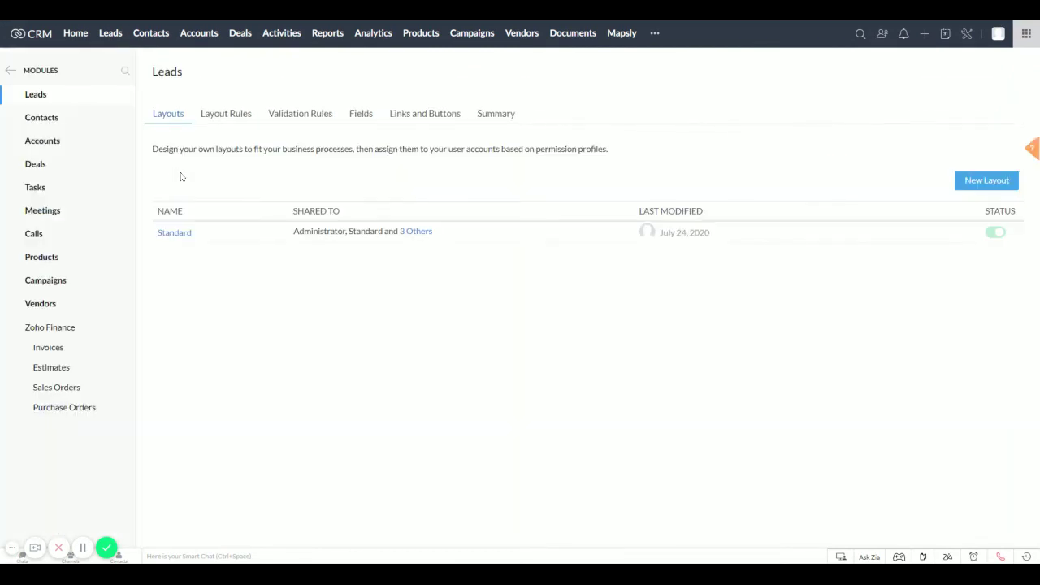
click(176, 234)
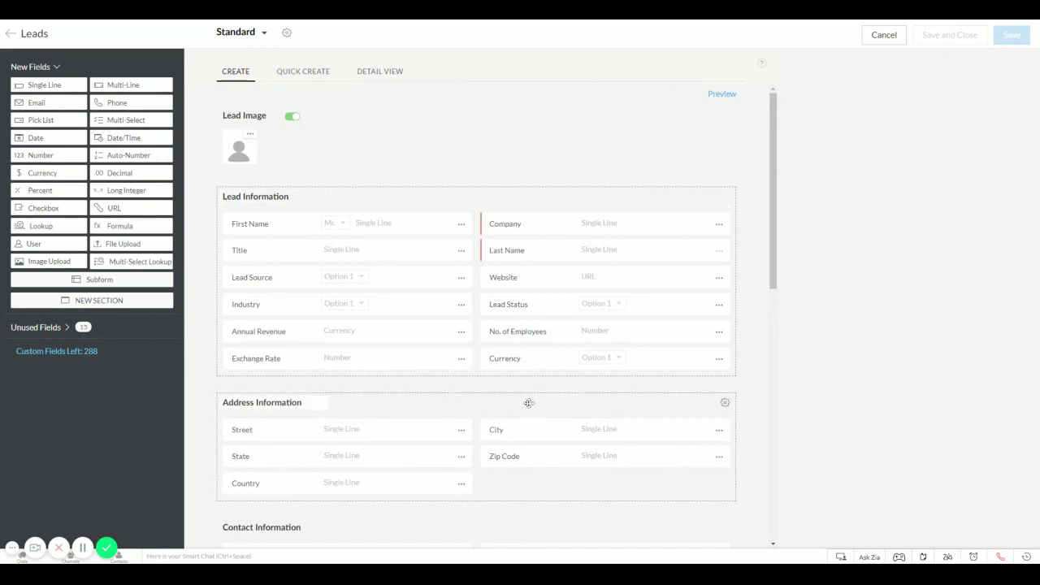
Set the Lead Source field's permission to Don't Show for the Sales profile and save it
click(462, 278)
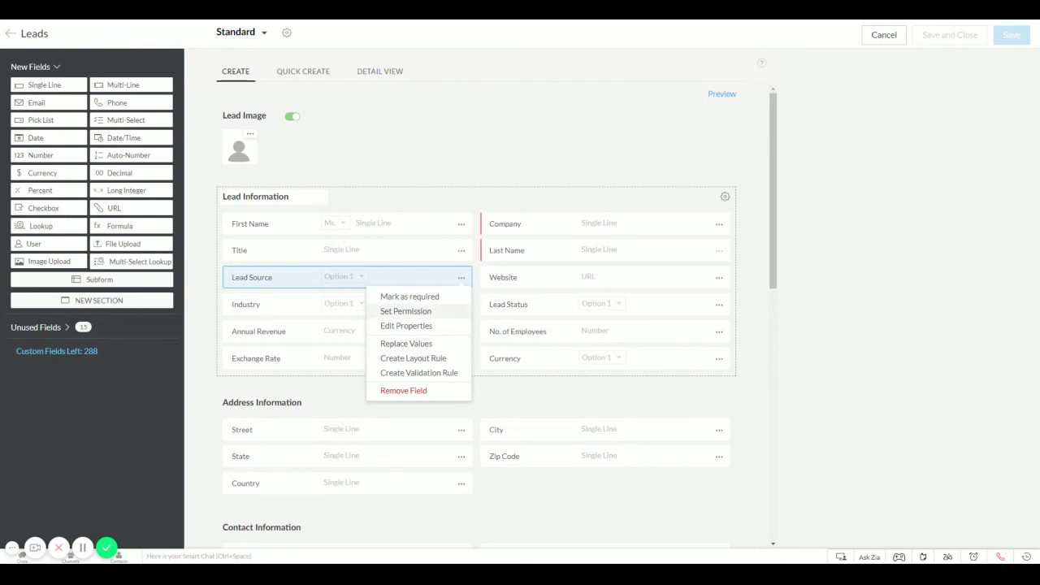
click(426, 314)
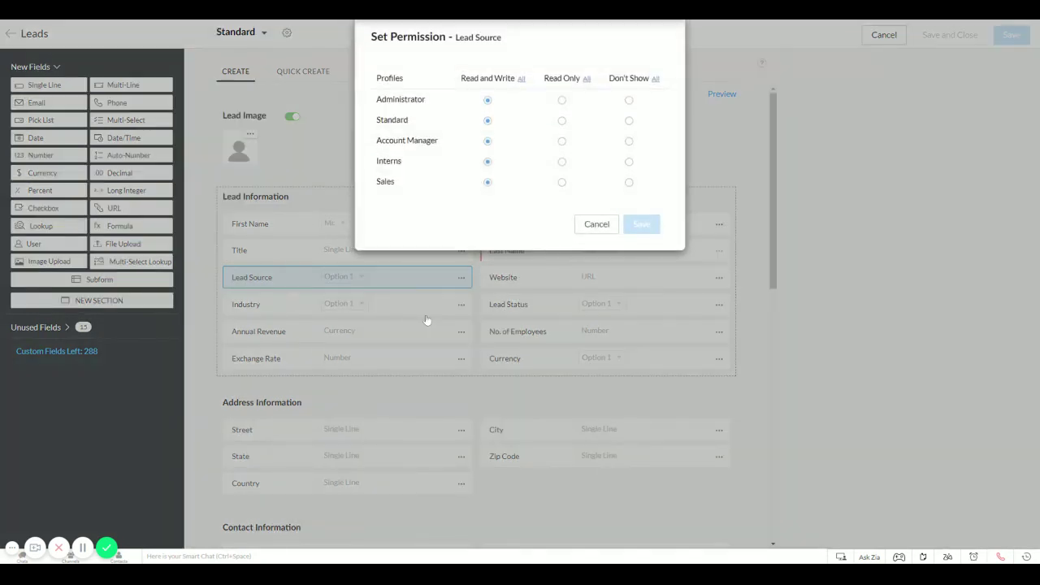
click(629, 182)
click(641, 224)
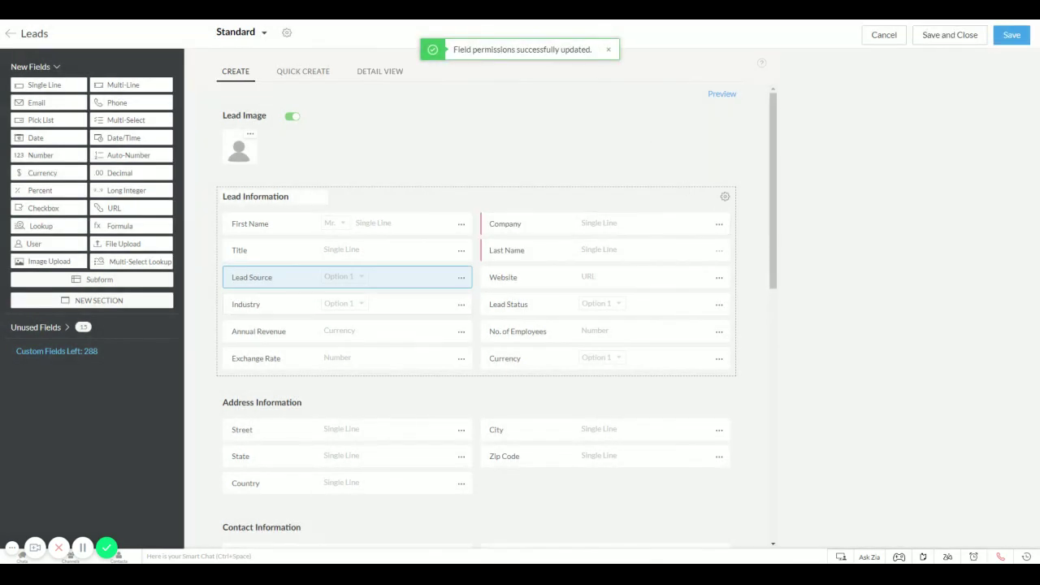